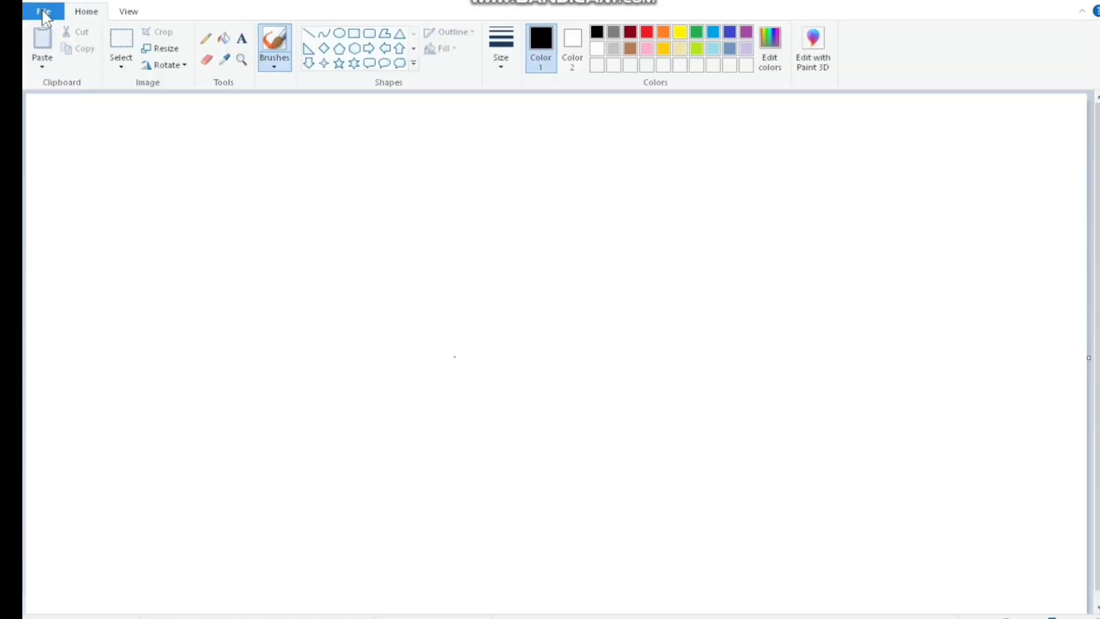
Step: Set the image width to 1400 pixels in the image properties
{"action": "left_click", "coordinate": [42, 10]}
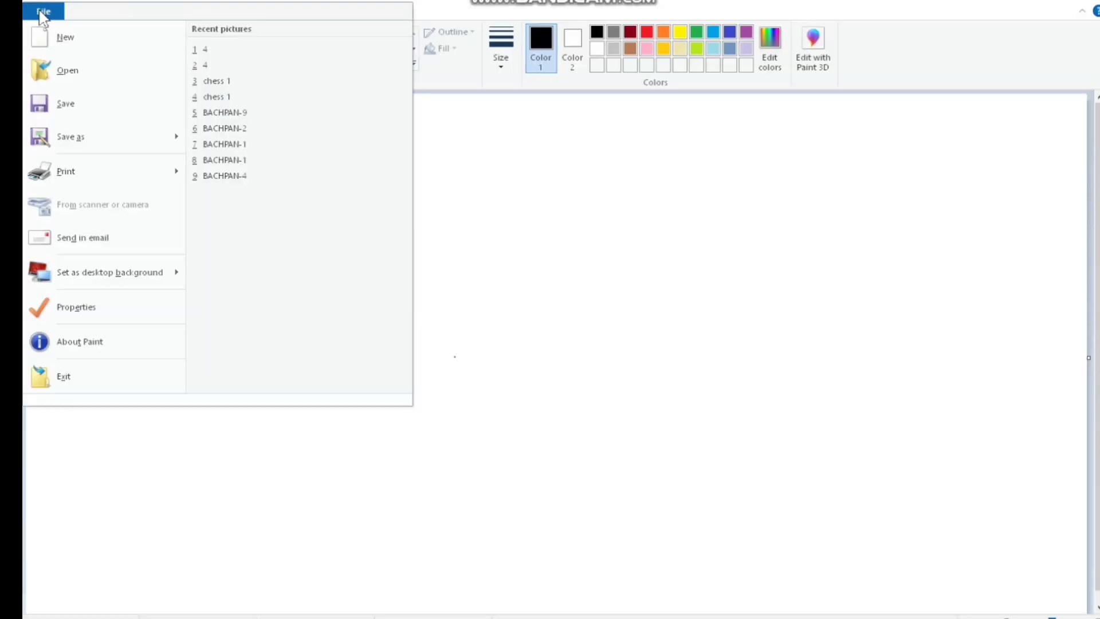
{"action": "left_click", "coordinate": [101, 303]}
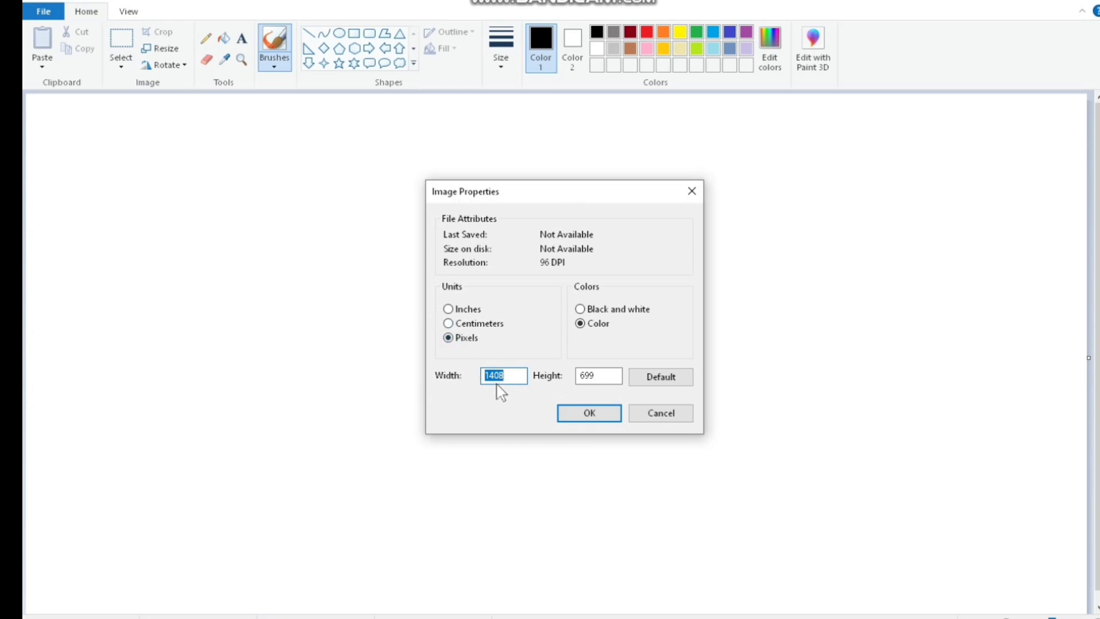
{"action": "type", "text": "1400"}
{"action": "left_click", "coordinate": [601, 413]}
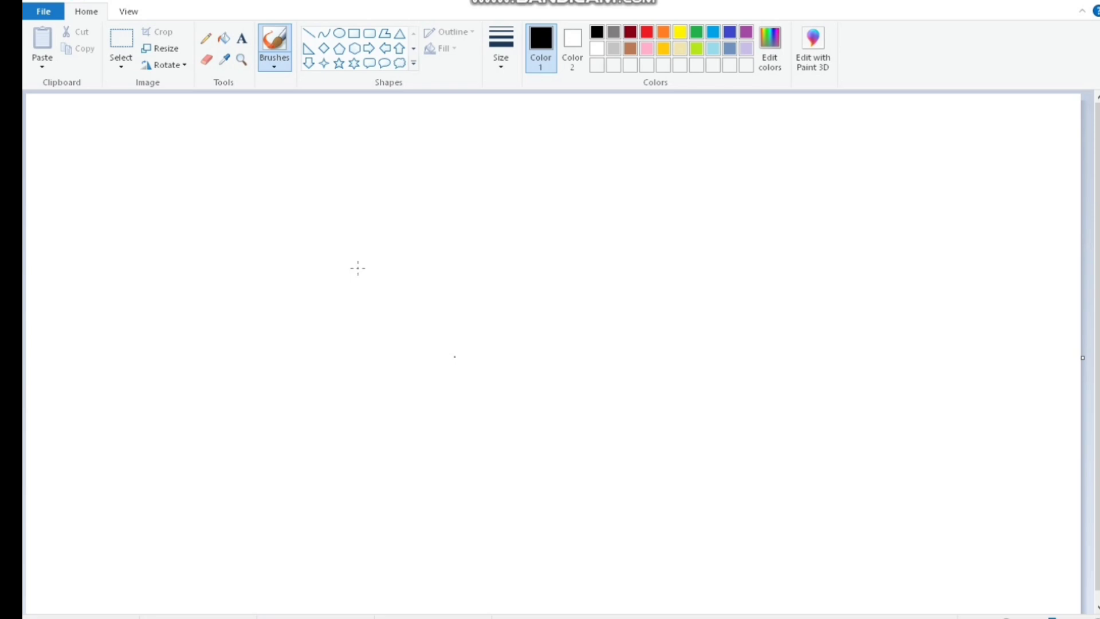
{"action": "left_click", "coordinate": [628, 401]}
Step: Draw a yellow diagonal line across the canvas's lower-right corner and fill the corner below it with yellow
{"action": "left_click", "coordinate": [1054, 615]}
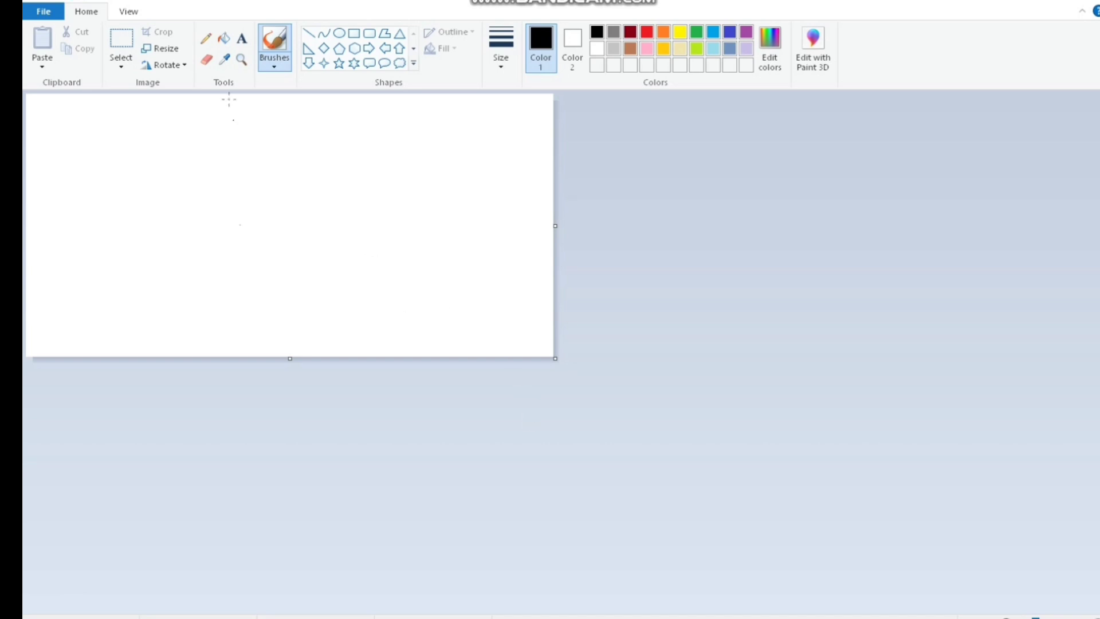
{"action": "left_click", "coordinate": [311, 33]}
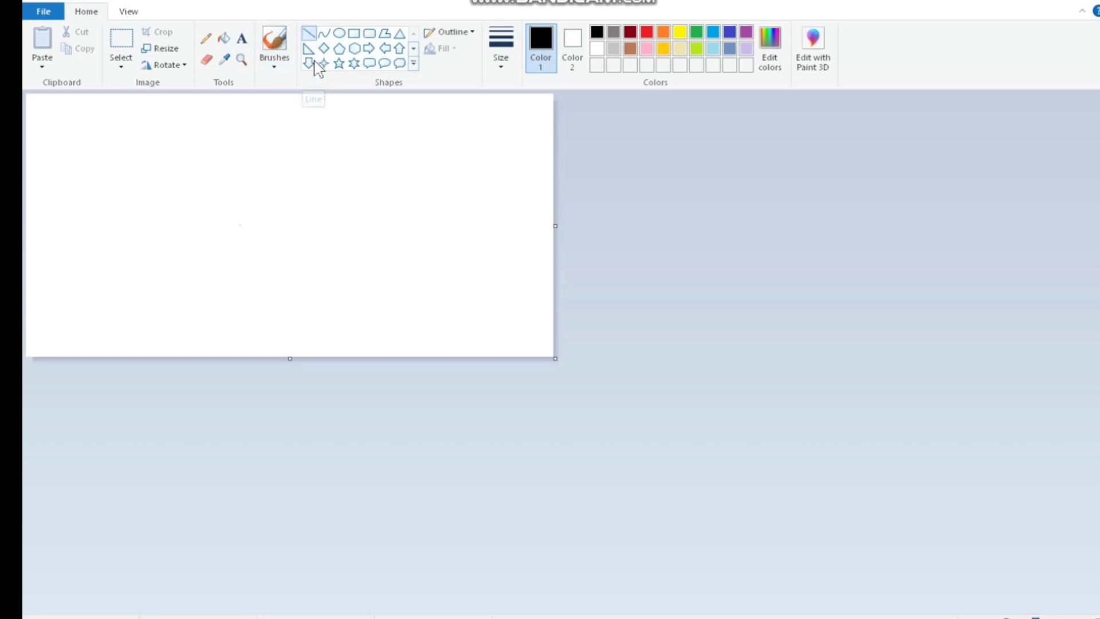
{"action": "left_click", "coordinate": [681, 36]}
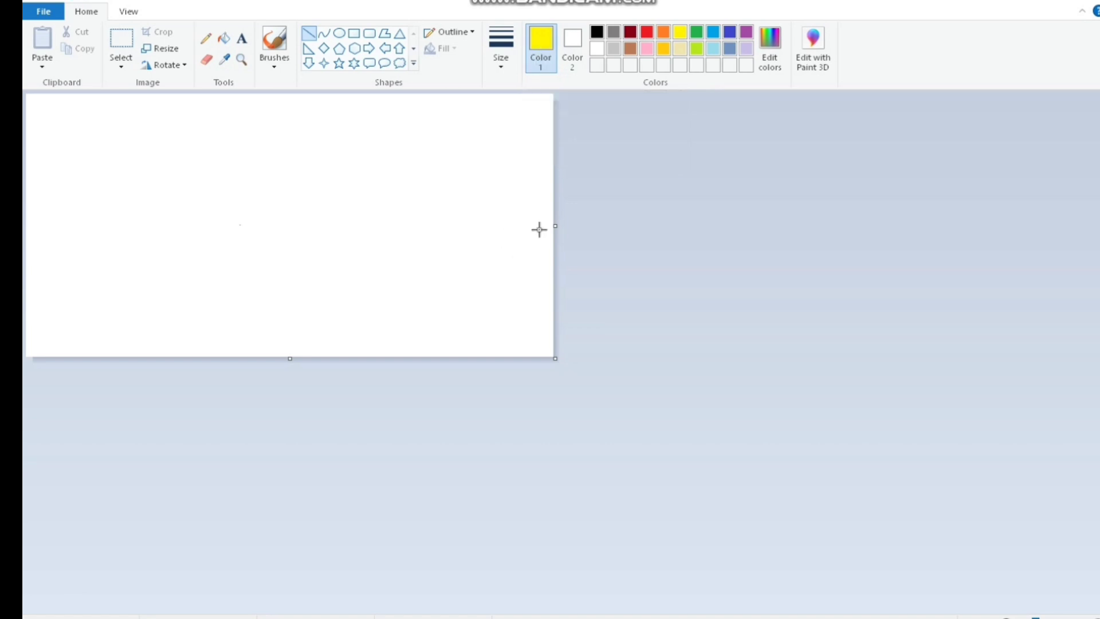
{"action": "left_click_drag", "start_coordinate": [539, 230], "coordinate": [308, 363]}
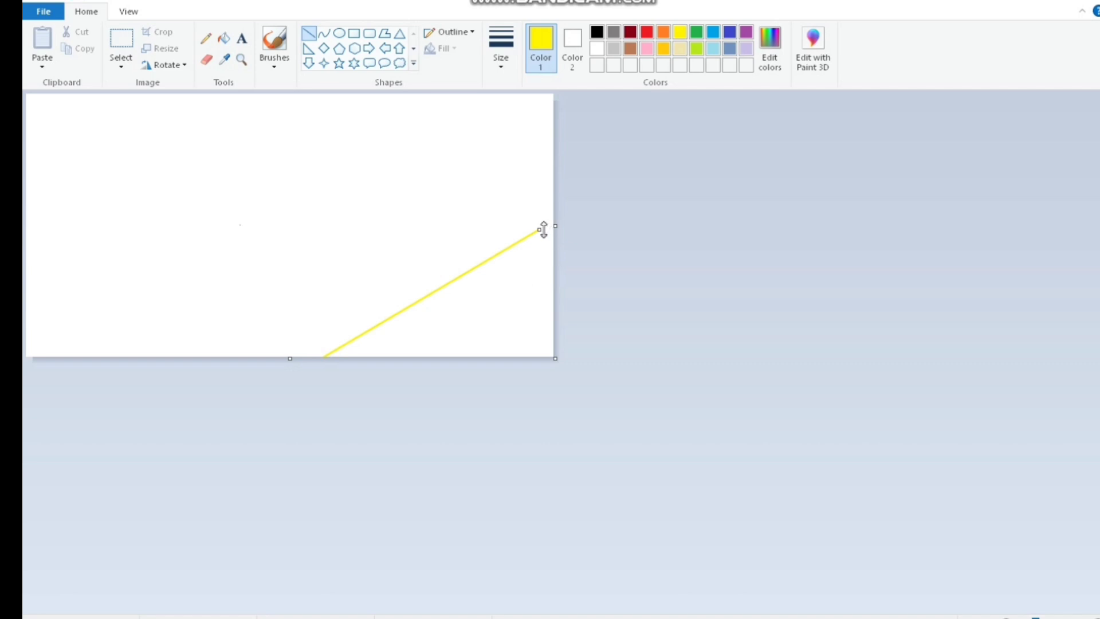
{"action": "left_click_drag", "start_coordinate": [545, 228], "coordinate": [561, 200]}
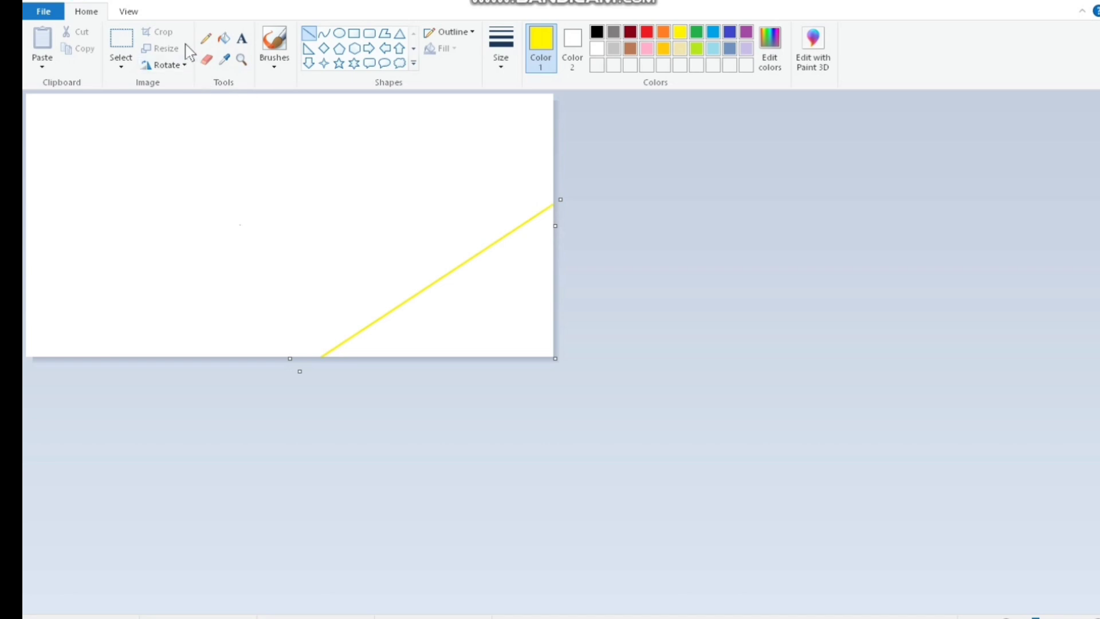
{"action": "left_click", "coordinate": [224, 41]}
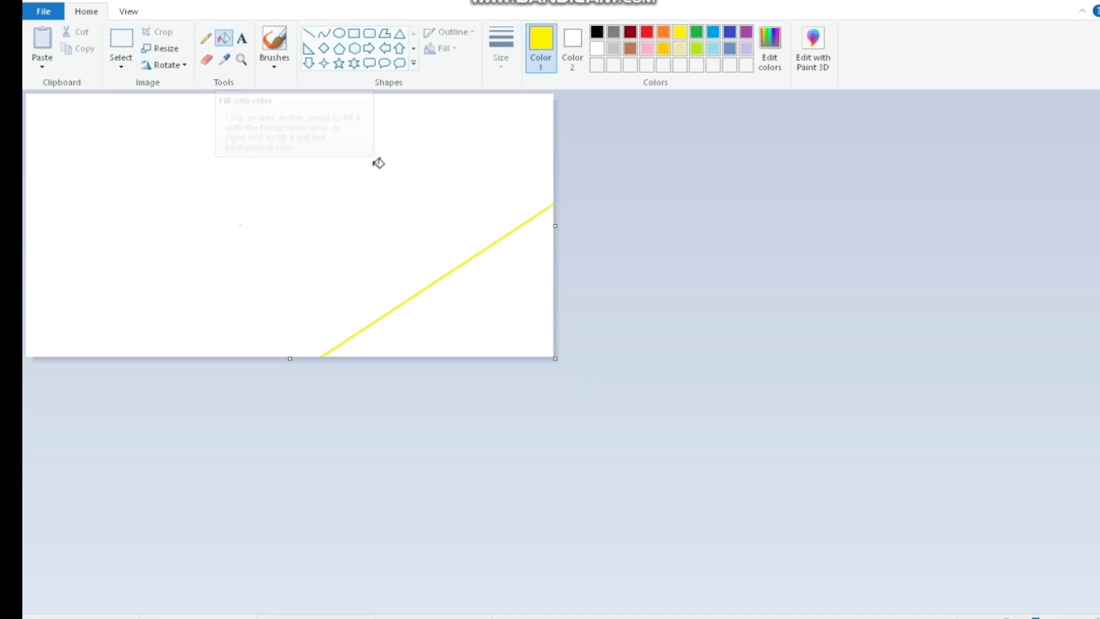
{"action": "left_click", "coordinate": [480, 302]}
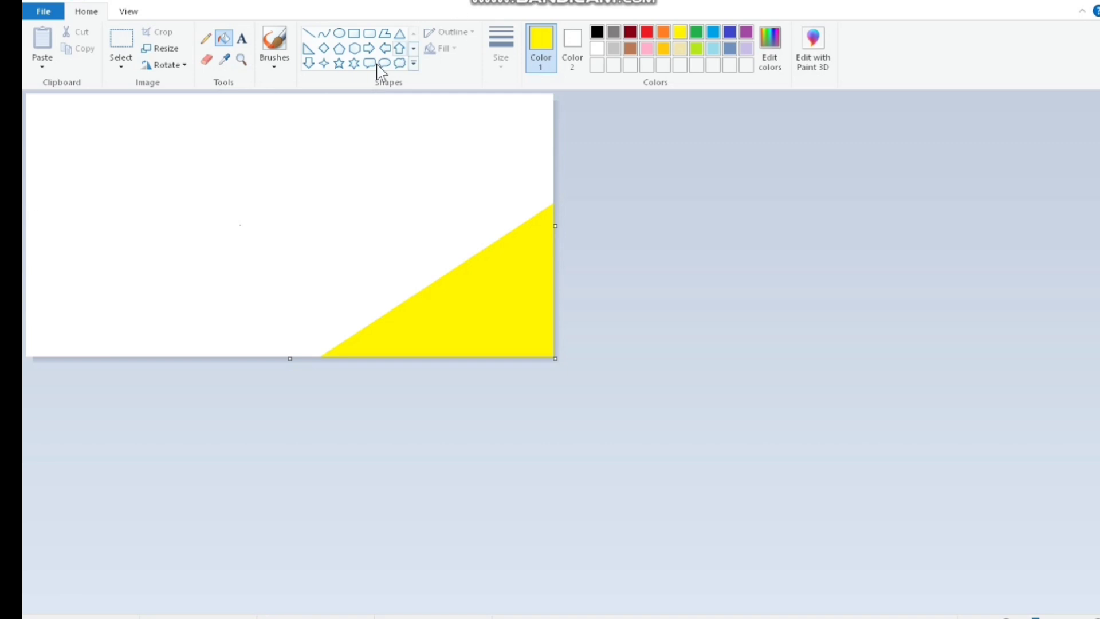
Step: Draw a gold diagonal line above the yellow corner, reaching the top and bottom canvas edges, and fill the band between them gold
{"action": "left_click", "coordinate": [310, 35]}
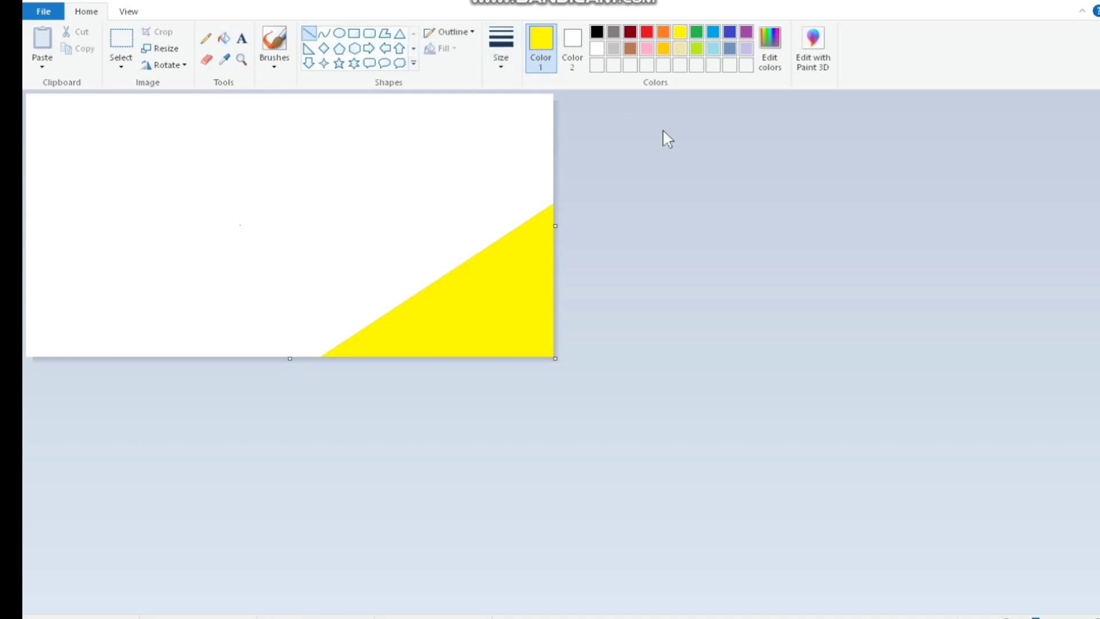
{"action": "left_click", "coordinate": [663, 49]}
{"action": "left_click_drag", "start_coordinate": [536, 97], "coordinate": [122, 378]}
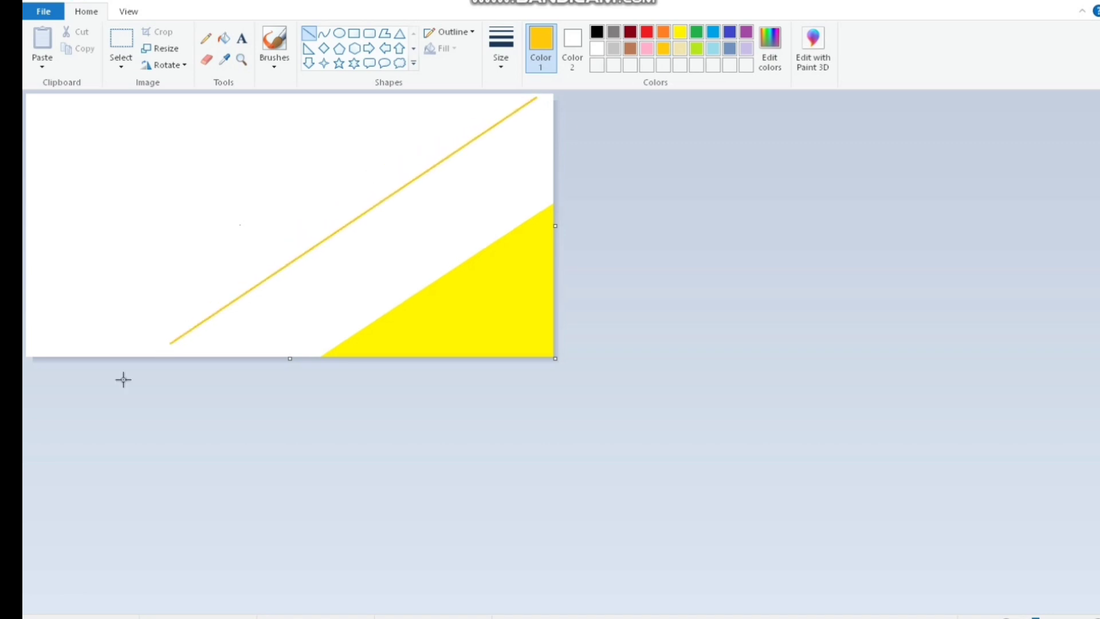
{"action": "left_click_drag", "start_coordinate": [540, 98], "coordinate": [539, 91]}
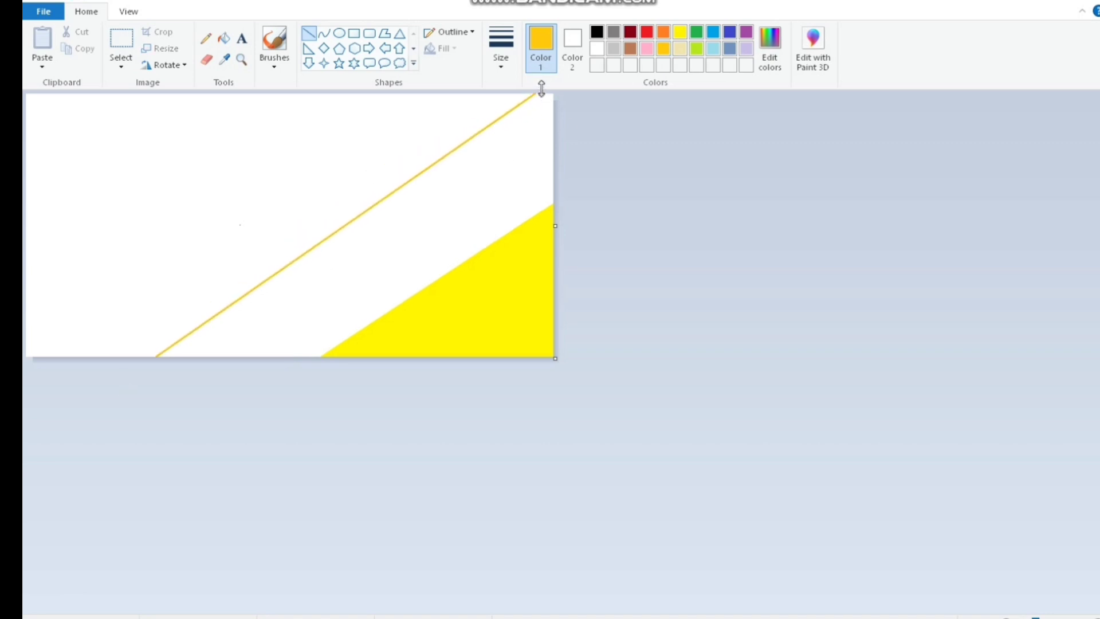
{"action": "left_click", "coordinate": [224, 38]}
{"action": "left_click", "coordinate": [445, 224]}
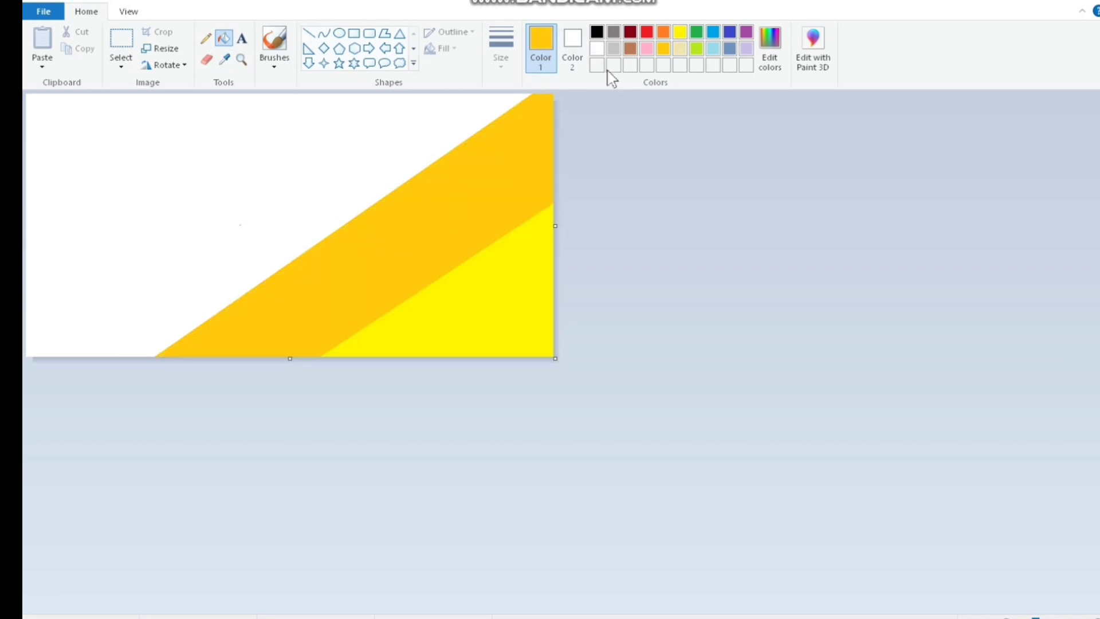
Step: Draw an orange diagonal line from the top edge to near the bottom-left corner and fill the band beside the gold one orange
{"action": "left_click", "coordinate": [664, 32]}
{"action": "left_click", "coordinate": [308, 36]}
{"action": "left_click_drag", "start_coordinate": [330, 105], "coordinate": [36, 356]}
{"action": "left_click_drag", "start_coordinate": [331, 105], "coordinate": [346, 86]}
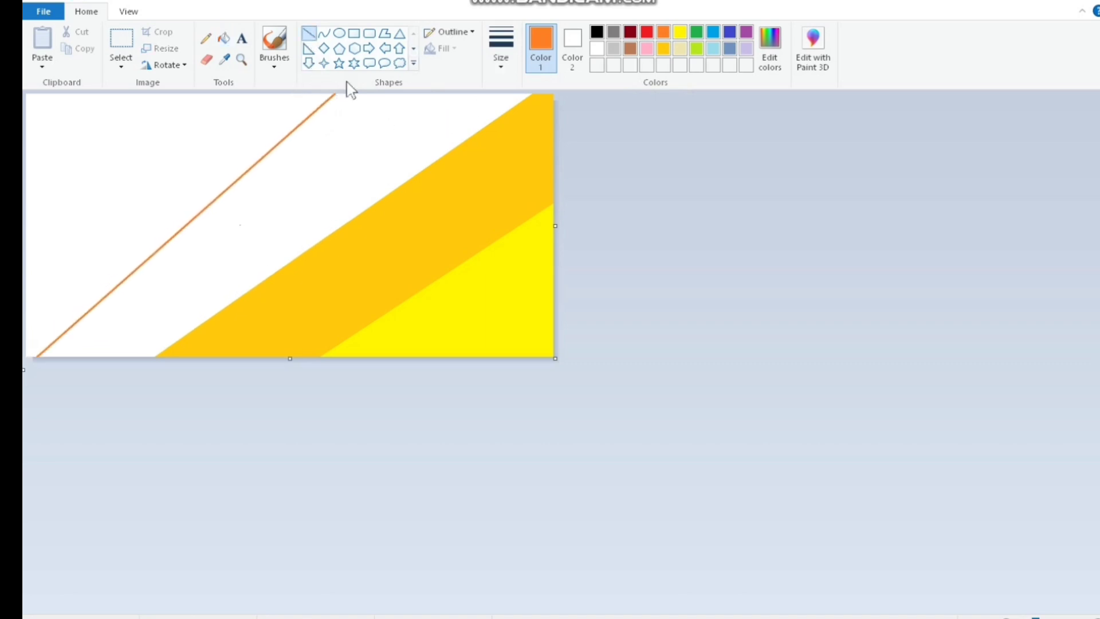
{"action": "left_click", "coordinate": [227, 39]}
{"action": "left_click", "coordinate": [325, 182]}
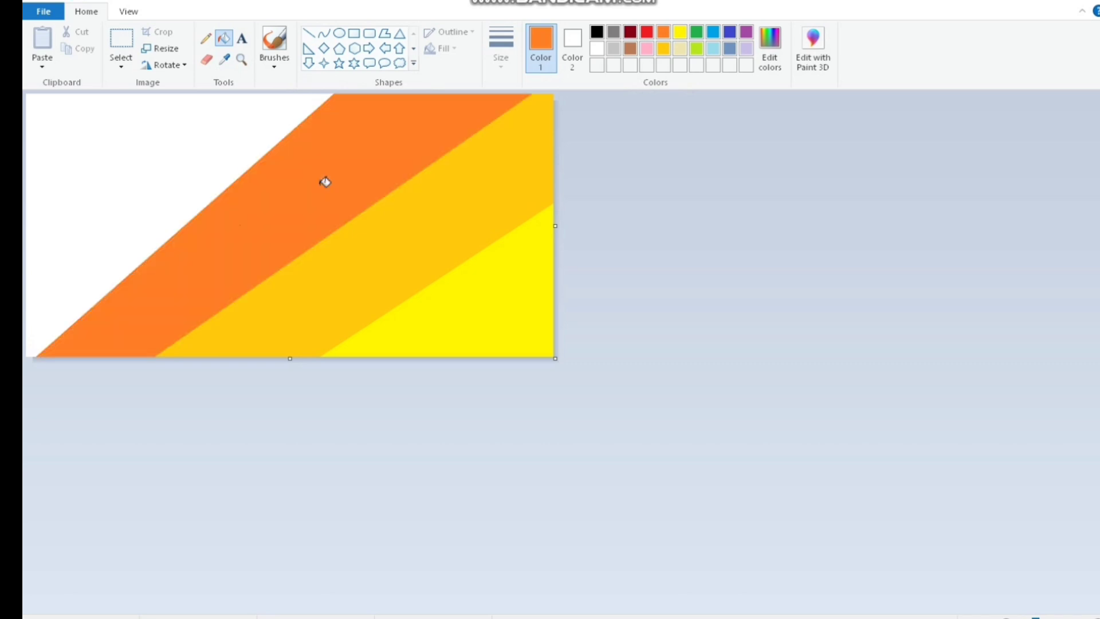
Step: Draw a red diagonal line across the canvas's upper-left corner, then fill the band below it red and the remaining corner dark red
{"action": "left_click", "coordinate": [648, 33]}
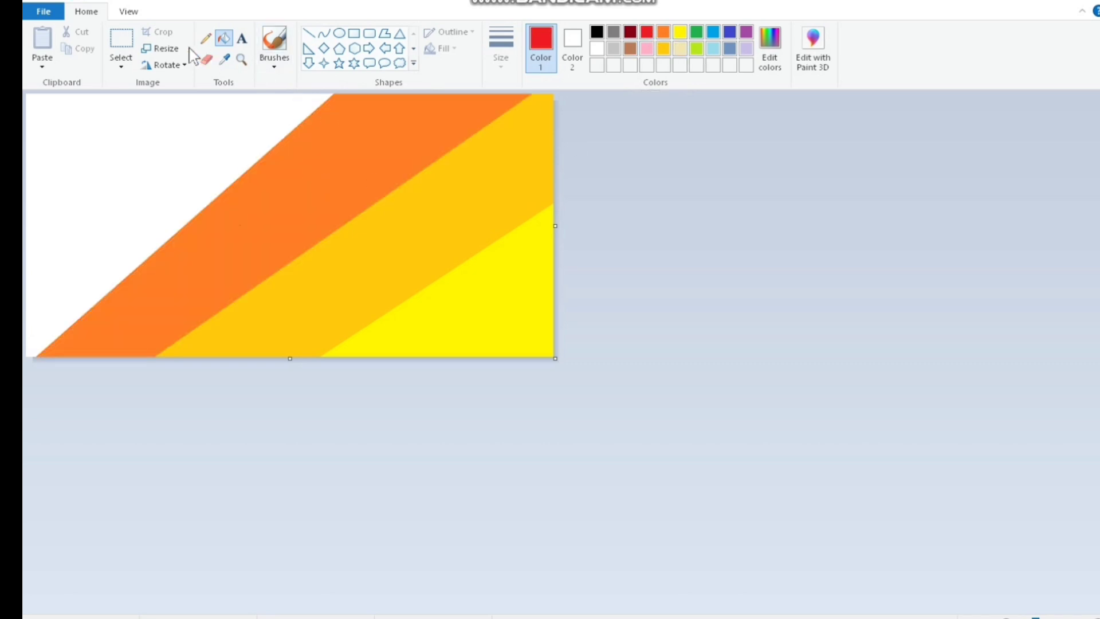
{"action": "left_click", "coordinate": [309, 34]}
{"action": "mouse_move", "coordinate": [189, 104]}
{"action": "left_mouse_down"}
{"action": "mouse_move", "coordinate": [24, 229]}
{"action": "mouse_move", "coordinate": [26, 252]}
{"action": "left_mouse_up"}
{"action": "left_click_drag", "start_coordinate": [190, 103], "coordinate": [205, 87]}
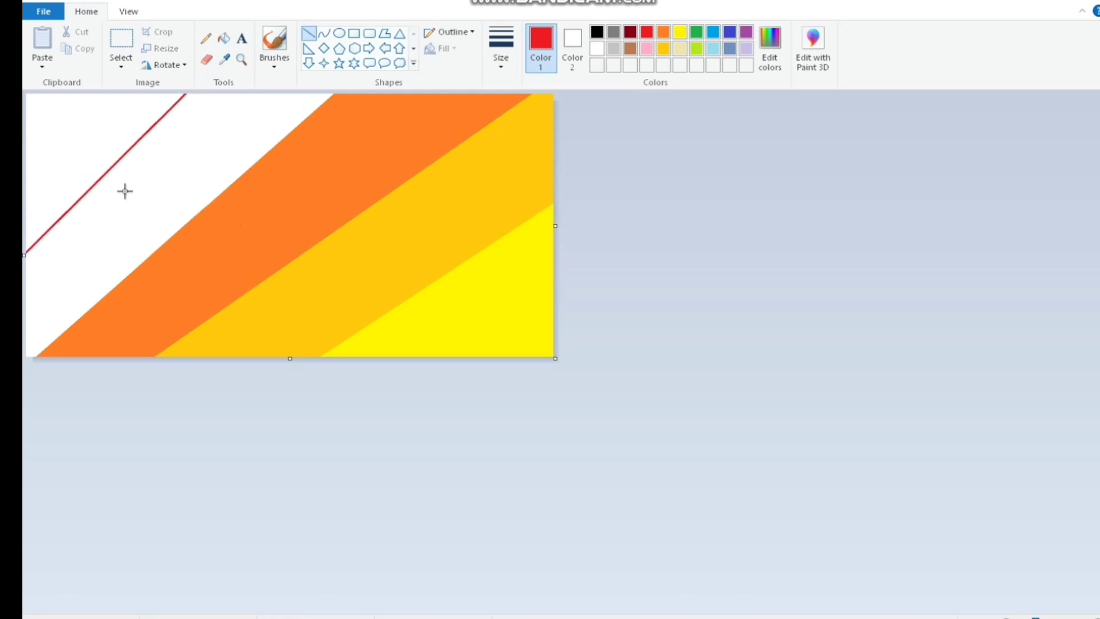
{"action": "left_click", "coordinate": [224, 39]}
{"action": "left_click", "coordinate": [201, 168]}
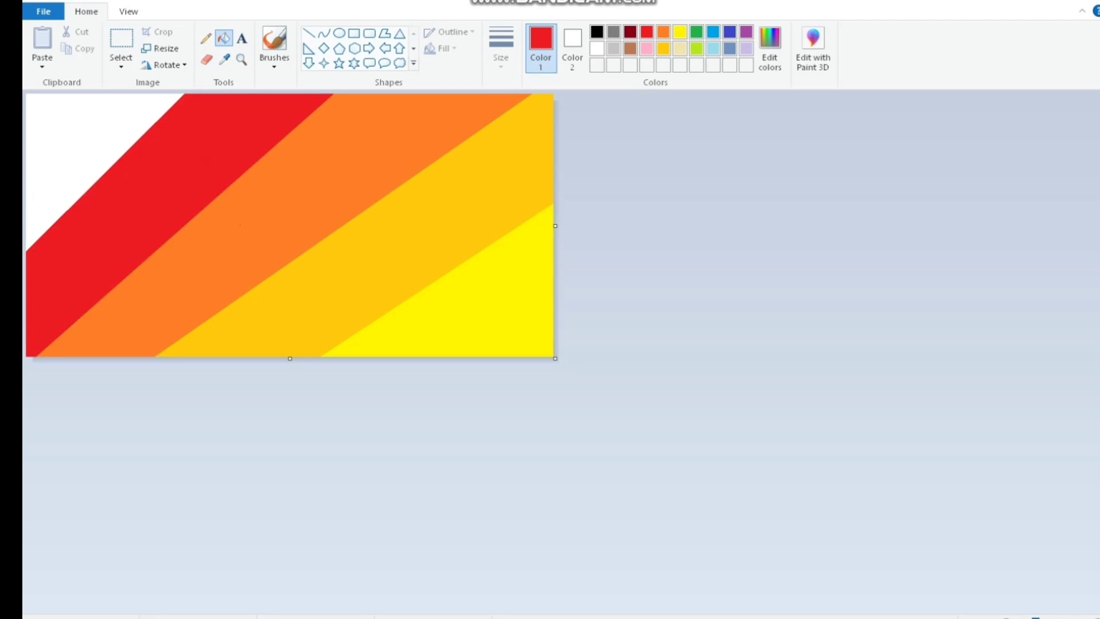
{"action": "left_click", "coordinate": [631, 33]}
{"action": "left_click", "coordinate": [117, 119]}
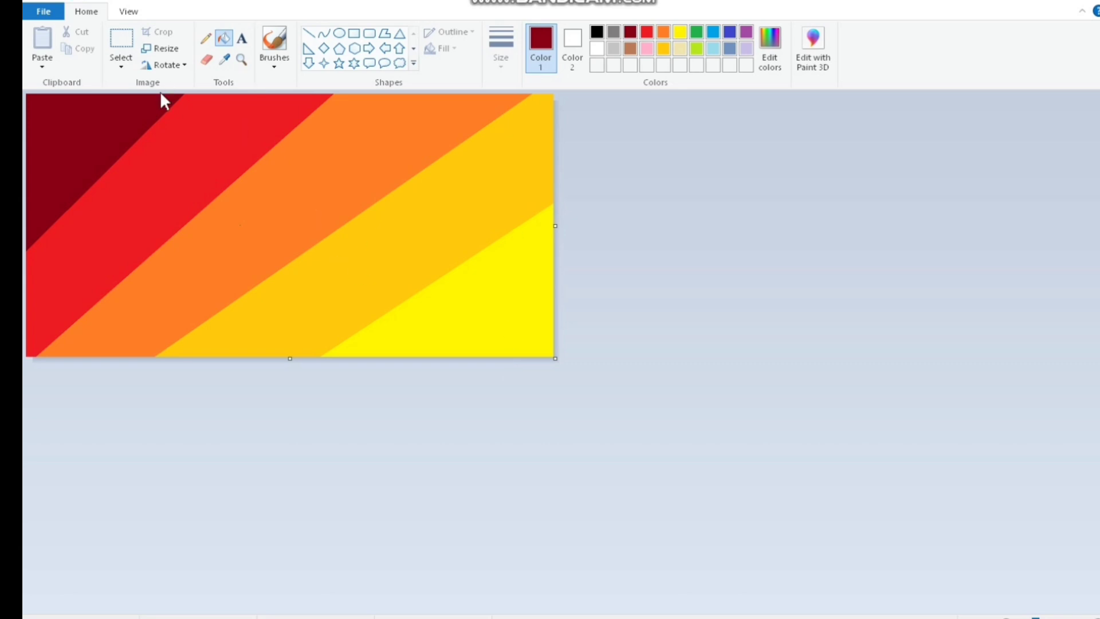
Step: Resize the image to 1 pixel wide without maintaining the aspect ratio
{"action": "left_click", "coordinate": [164, 56]}
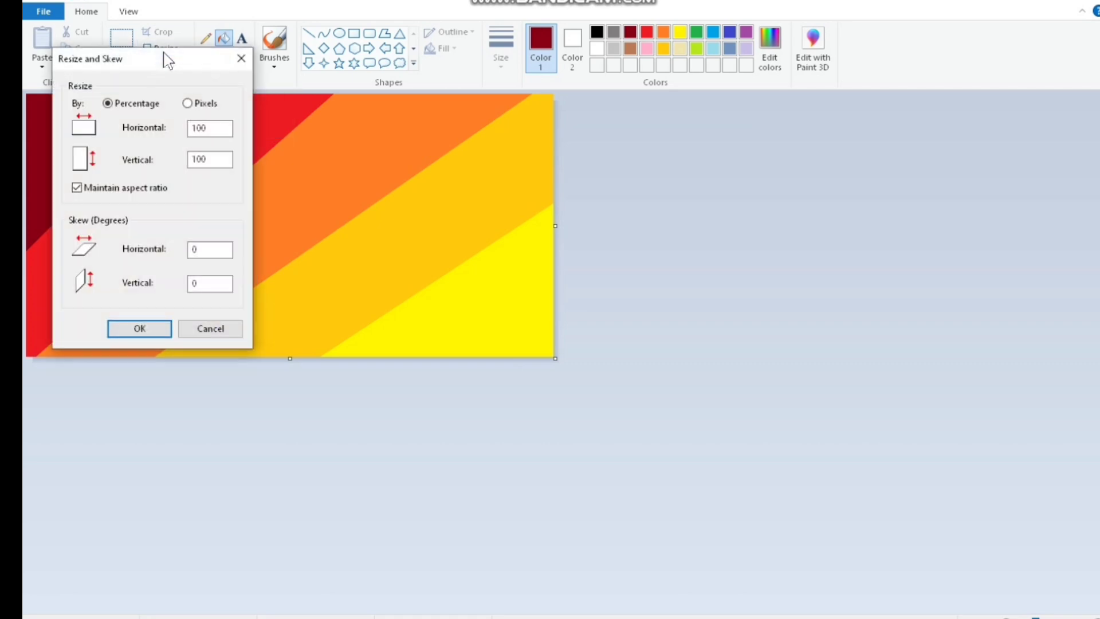
{"action": "left_click", "coordinate": [189, 104]}
{"action": "left_click", "coordinate": [77, 188]}
{"action": "left_click_drag", "start_coordinate": [224, 128], "coordinate": [134, 132]}
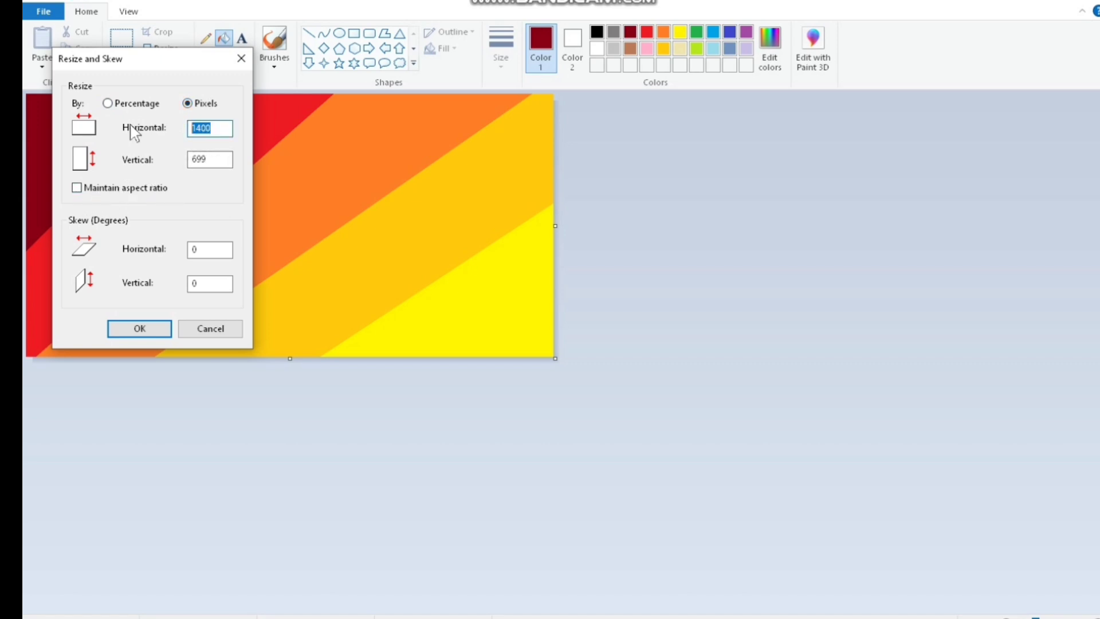
{"action": "type", "text": "1"}
{"action": "left_click", "coordinate": [153, 332]}
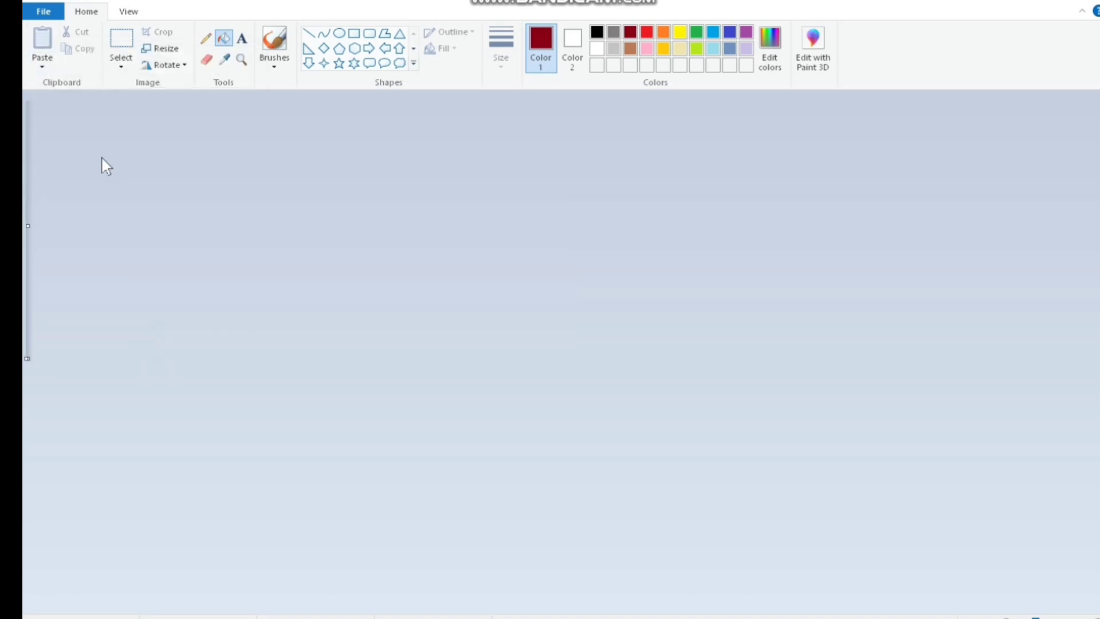
Step: Resize the image horizontally to 1400 pixels with the aspect ratio unlocked to stretch the colors into a gradient
{"action": "left_click", "coordinate": [160, 49]}
{"action": "left_click", "coordinate": [197, 103]}
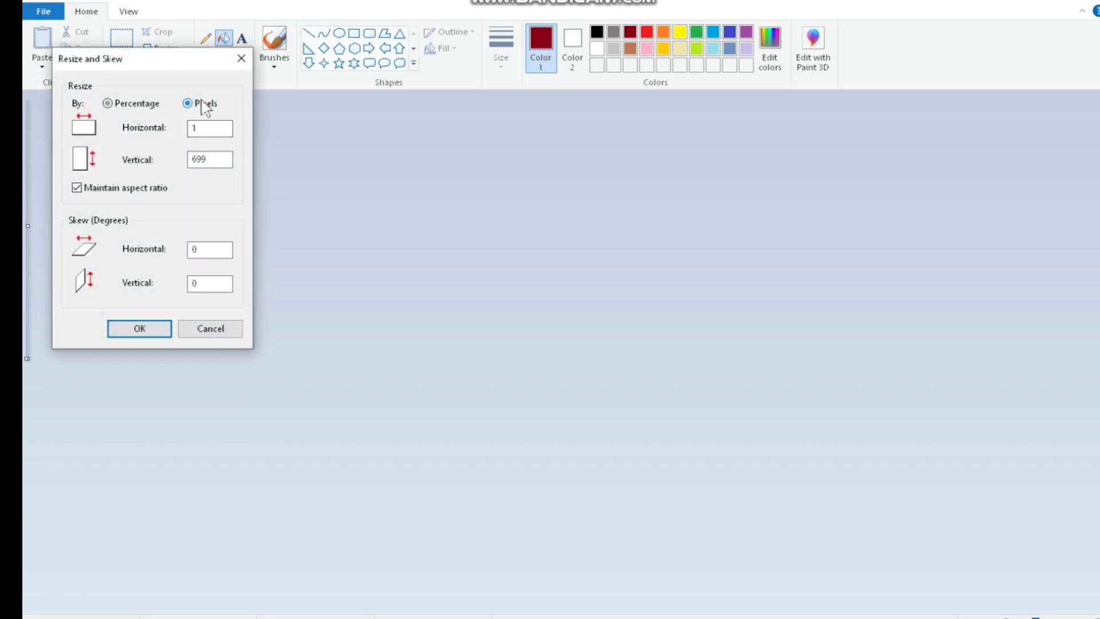
{"action": "left_click", "coordinate": [78, 189]}
{"action": "left_click", "coordinate": [213, 126]}
{"action": "type", "text": "400"}
{"action": "left_click", "coordinate": [156, 329]}
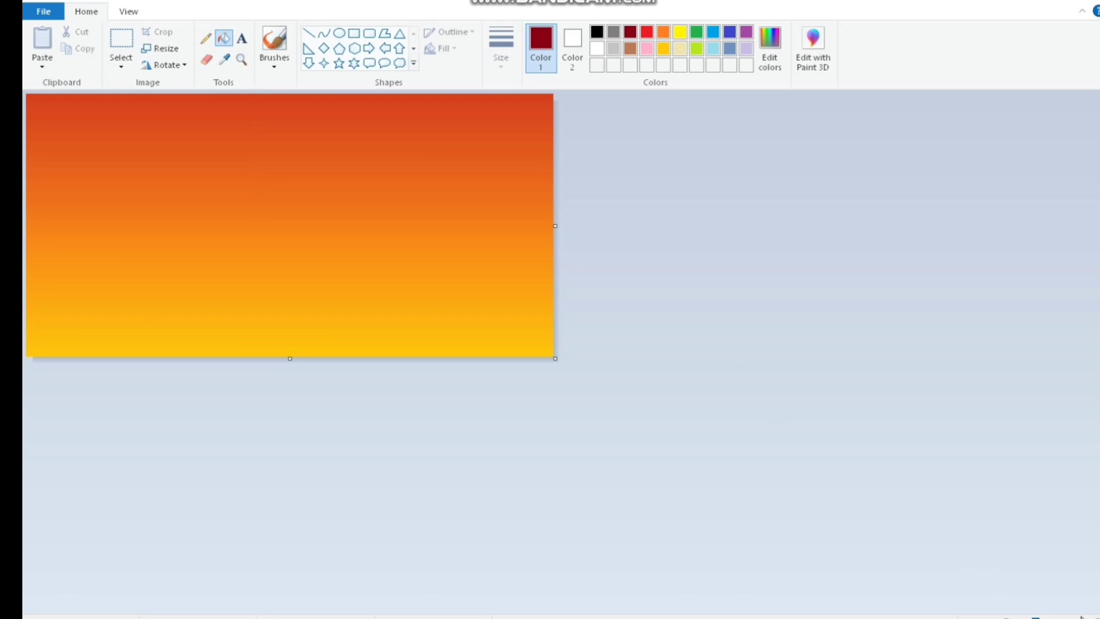
{"action": "left_click_drag", "start_coordinate": [1036, 617], "coordinate": [1052, 617]}
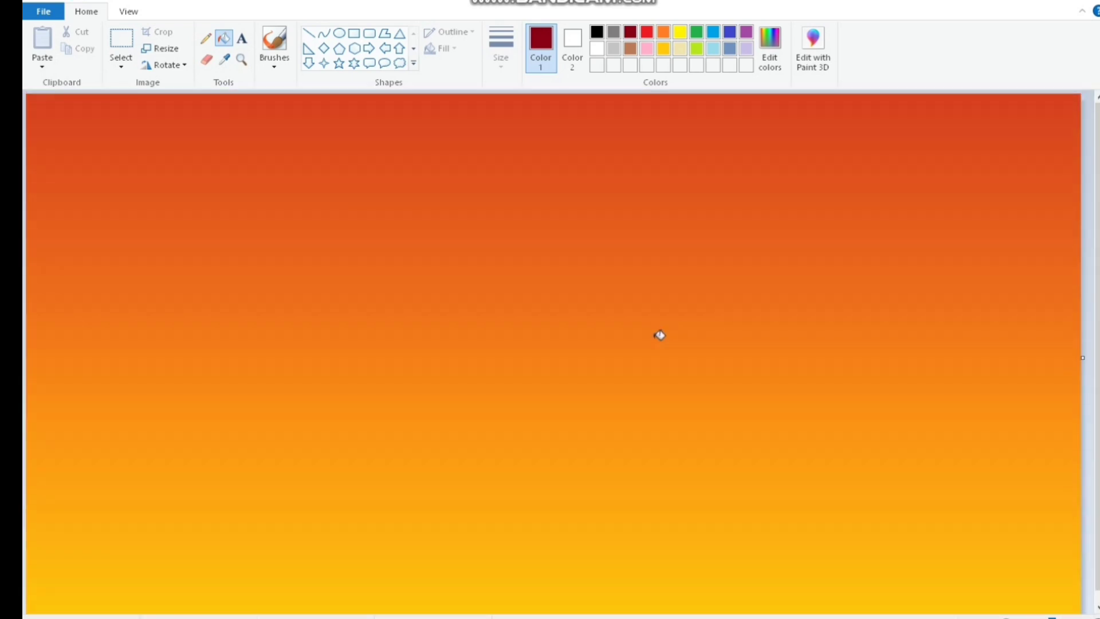
{"action": "left_click_drag", "start_coordinate": [1052, 618], "coordinate": [1035, 617]}
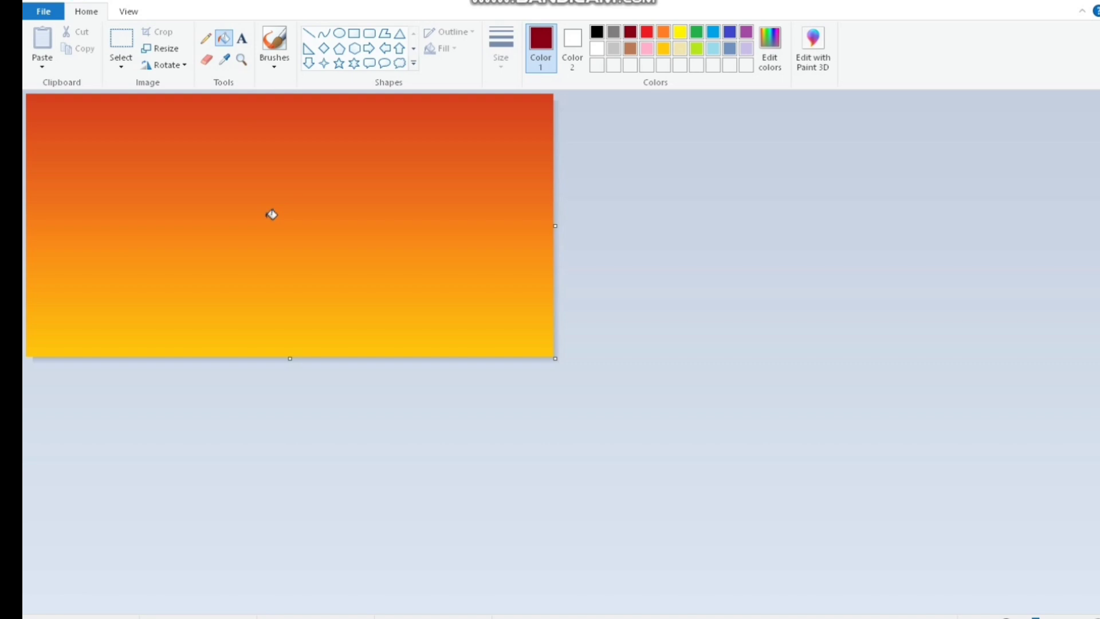
Step: Switch to free-form selection and set both Color 2 and Color 1 to black
{"action": "left_click", "coordinate": [122, 67]}
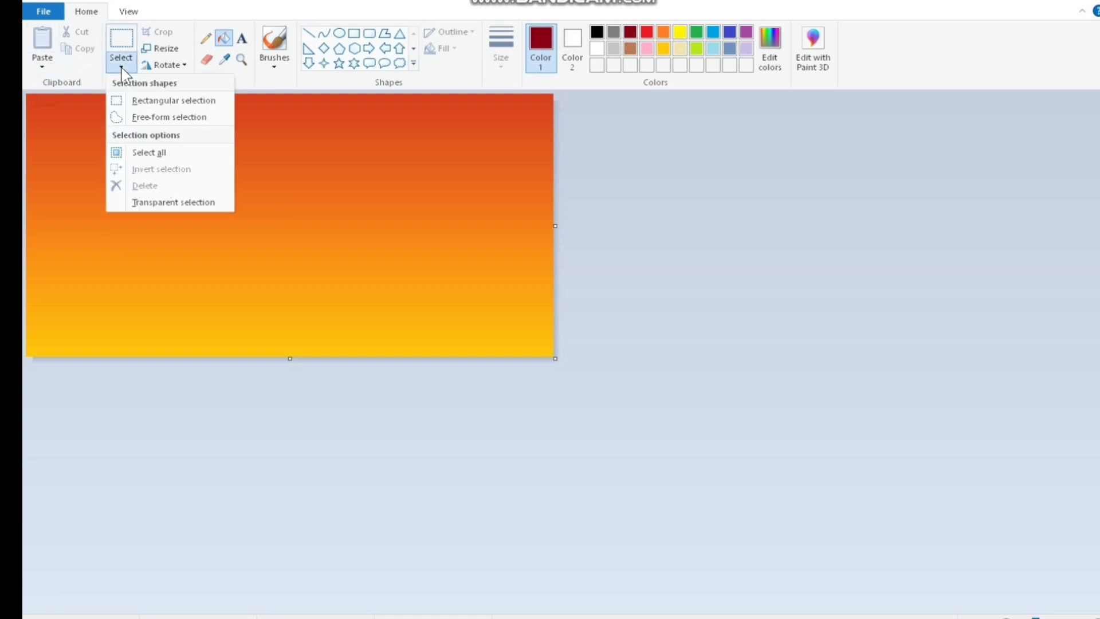
{"action": "left_click", "coordinate": [138, 118]}
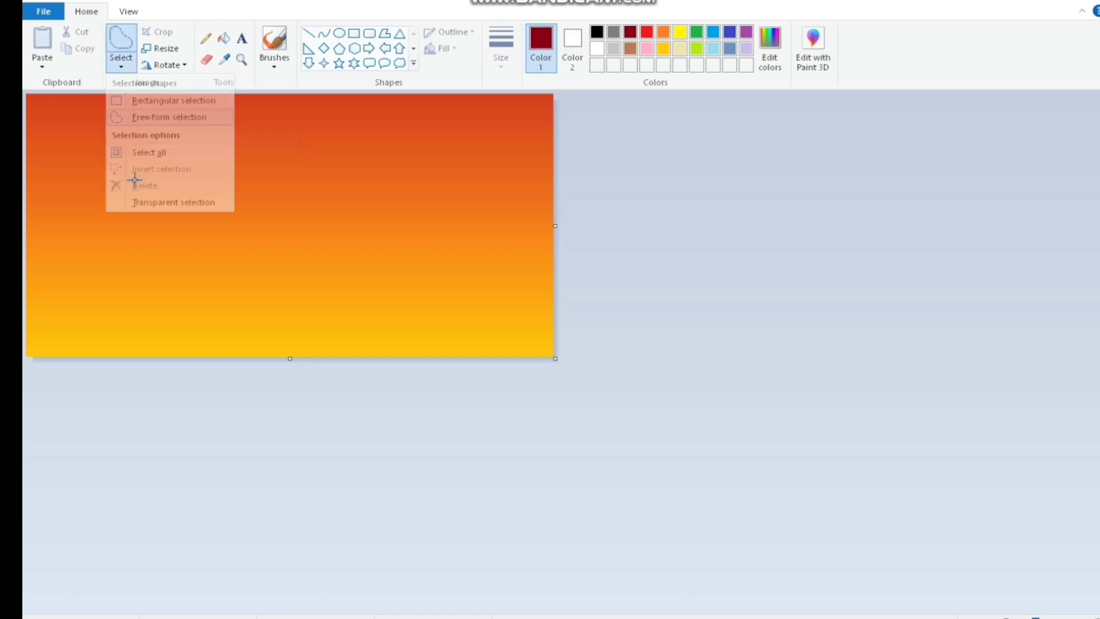
{"action": "left_click", "coordinate": [573, 43]}
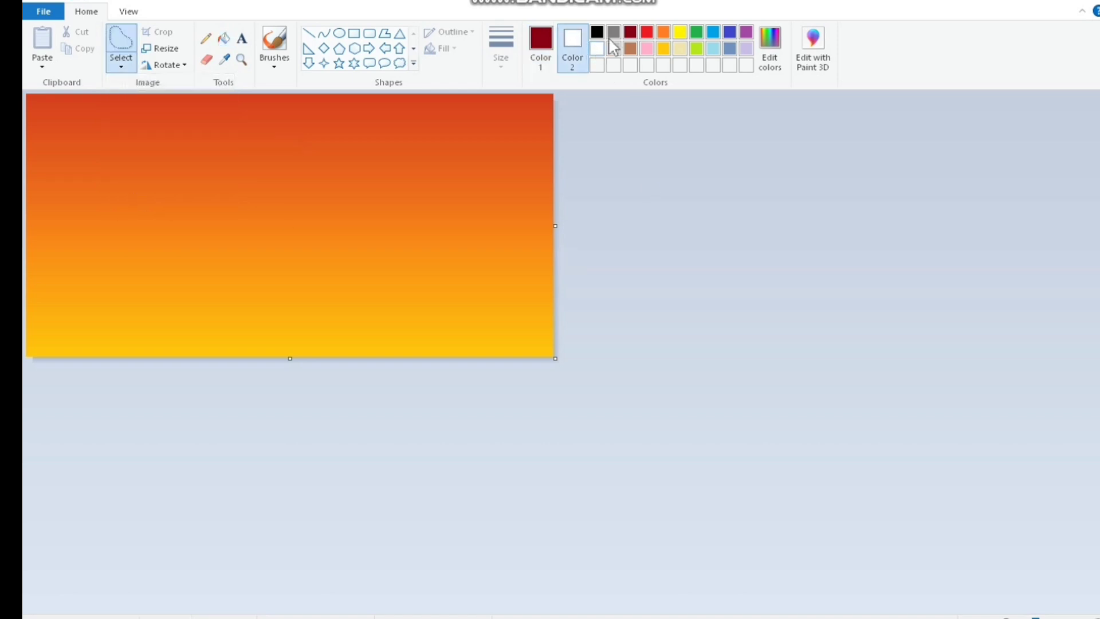
{"action": "left_click", "coordinate": [597, 33]}
{"action": "left_click", "coordinate": [541, 46]}
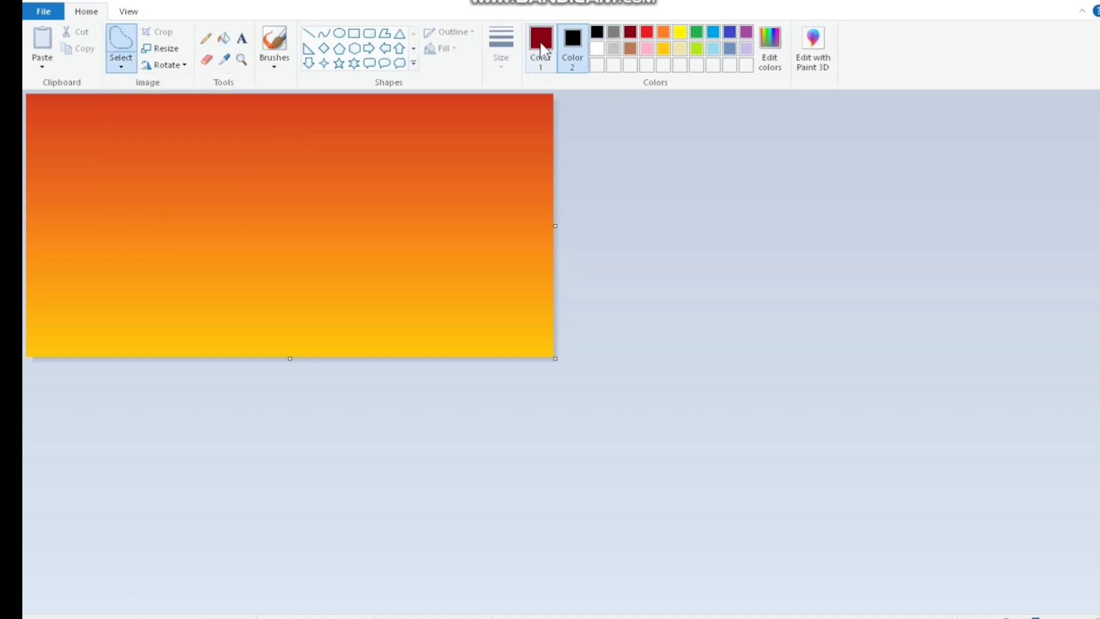
{"action": "left_click", "coordinate": [596, 33]}
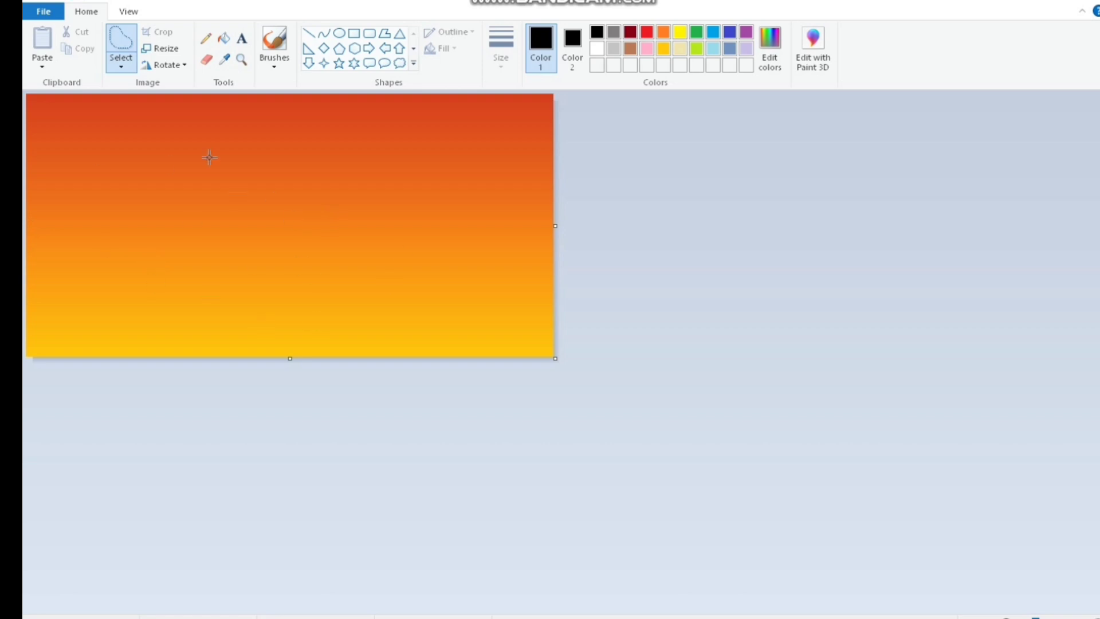
Step: Switch to rectangular selection and select the entire gradient image
{"action": "left_click", "coordinate": [121, 65]}
{"action": "left_click", "coordinate": [128, 100]}
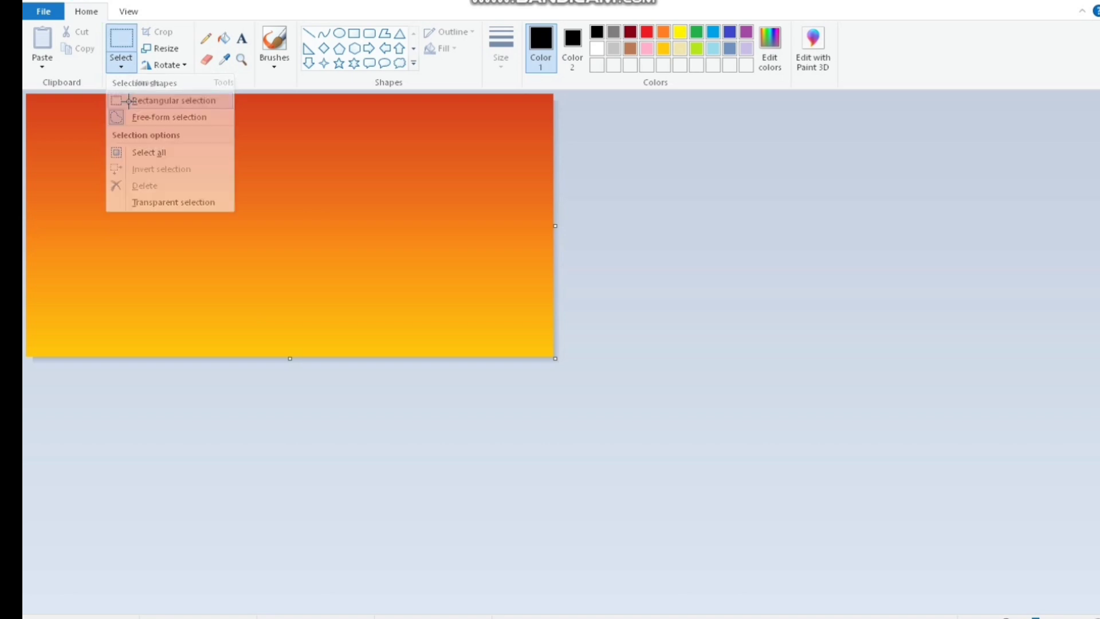
{"action": "left_click", "coordinate": [121, 65]}
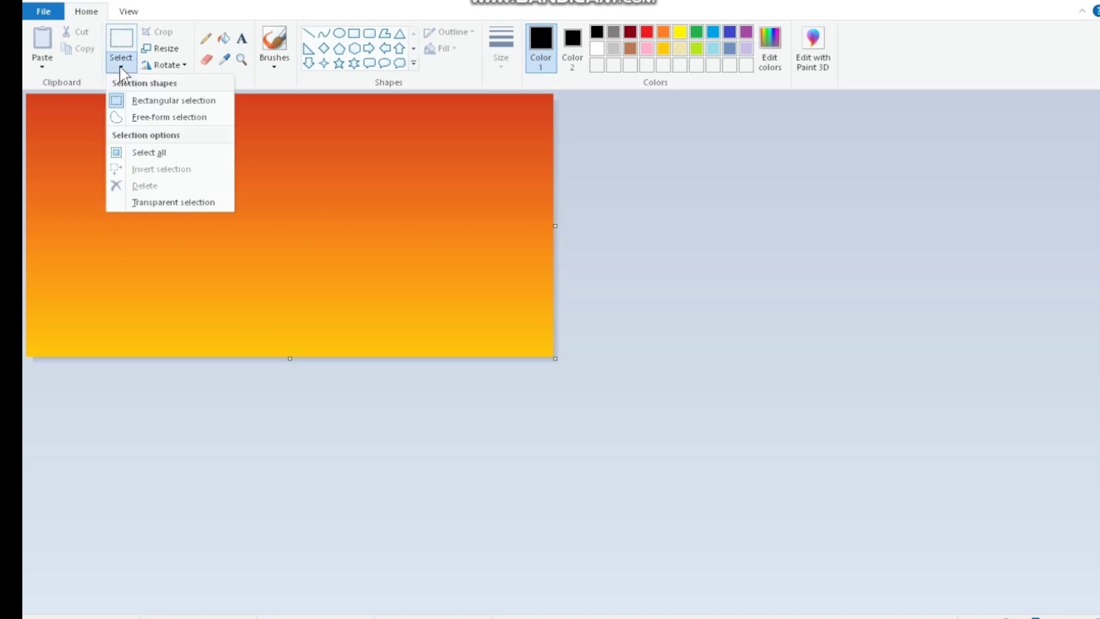
{"action": "left_click", "coordinate": [145, 152]}
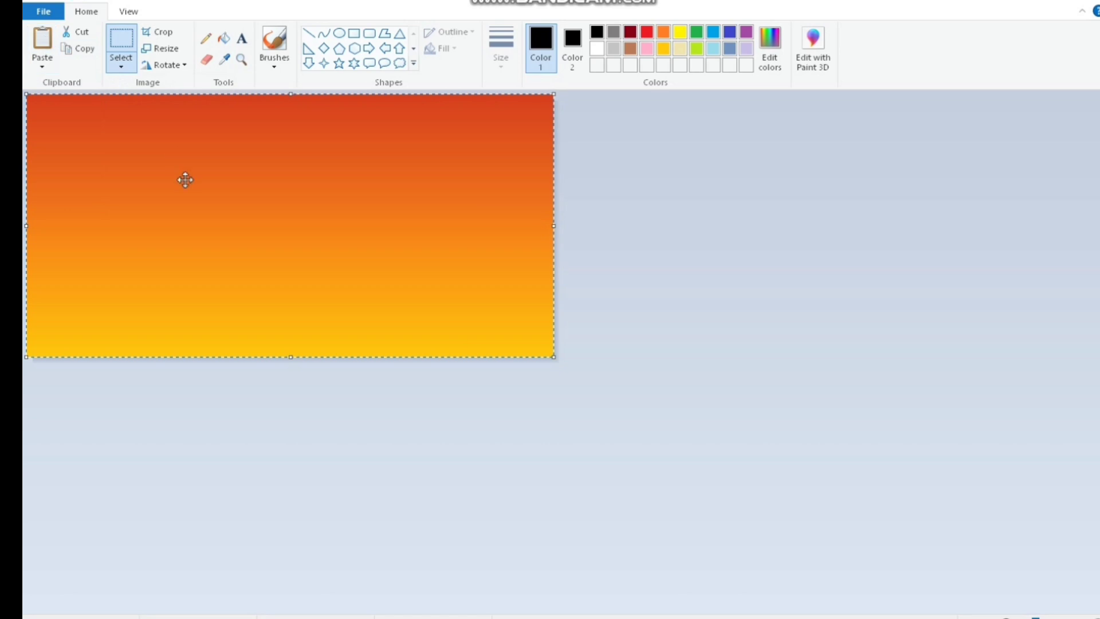
Step: Flip the selected gradient vertically, then move it down and shorten it to fit the lower part of the canvas
{"action": "mouse_move", "coordinate": [292, 187]}
{"action": "left_mouse_down"}
{"action": "mouse_move", "coordinate": [292, 246]}
{"action": "mouse_move", "coordinate": [292, 184]}
{"action": "left_mouse_up"}
{"action": "left_click", "coordinate": [184, 66]}
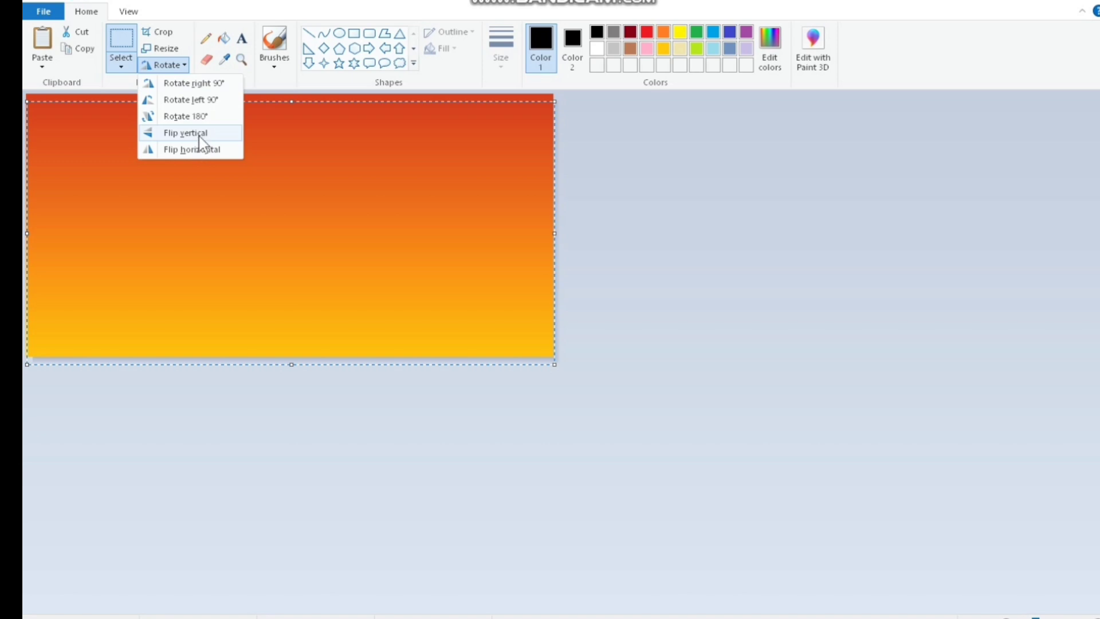
{"action": "left_click", "coordinate": [206, 150]}
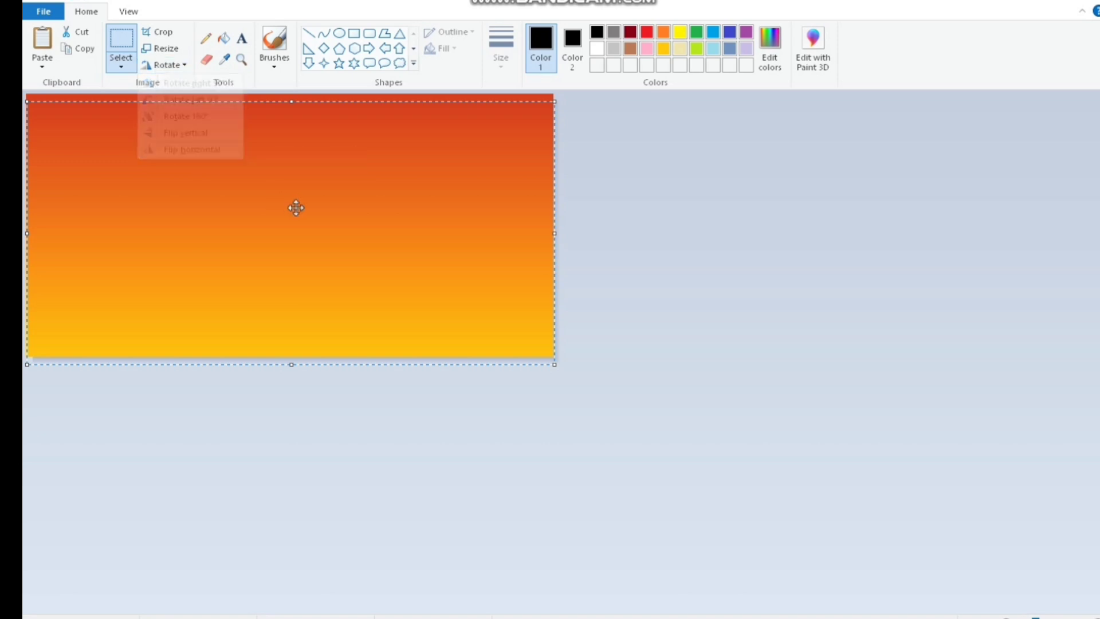
{"action": "left_click", "coordinate": [174, 67]}
{"action": "left_click", "coordinate": [178, 132]}
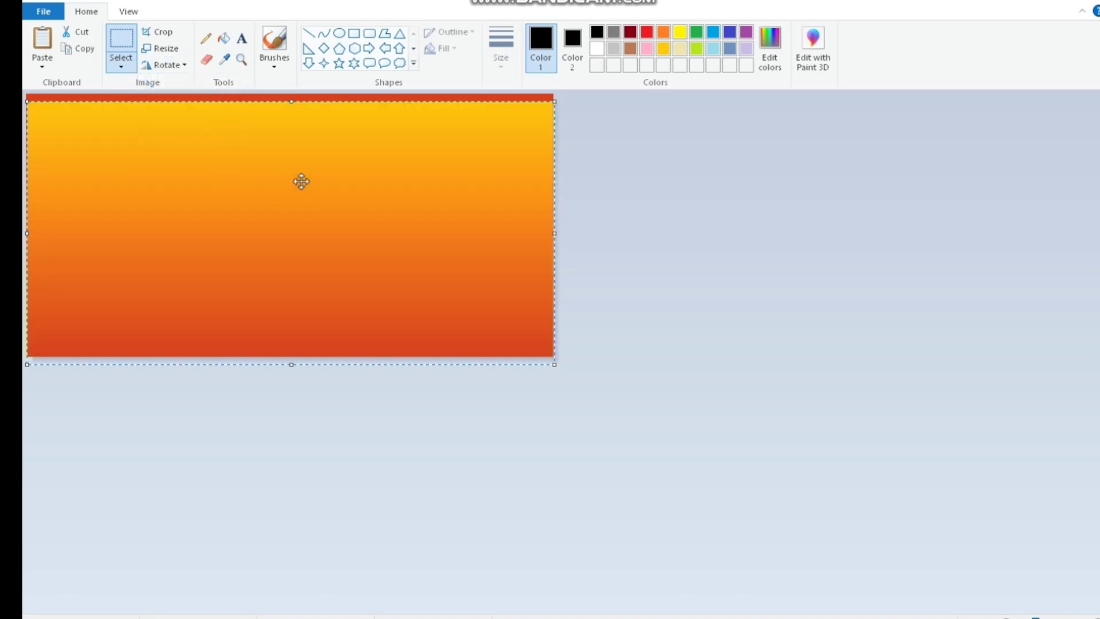
{"action": "left_click_drag", "start_coordinate": [301, 182], "coordinate": [302, 284]}
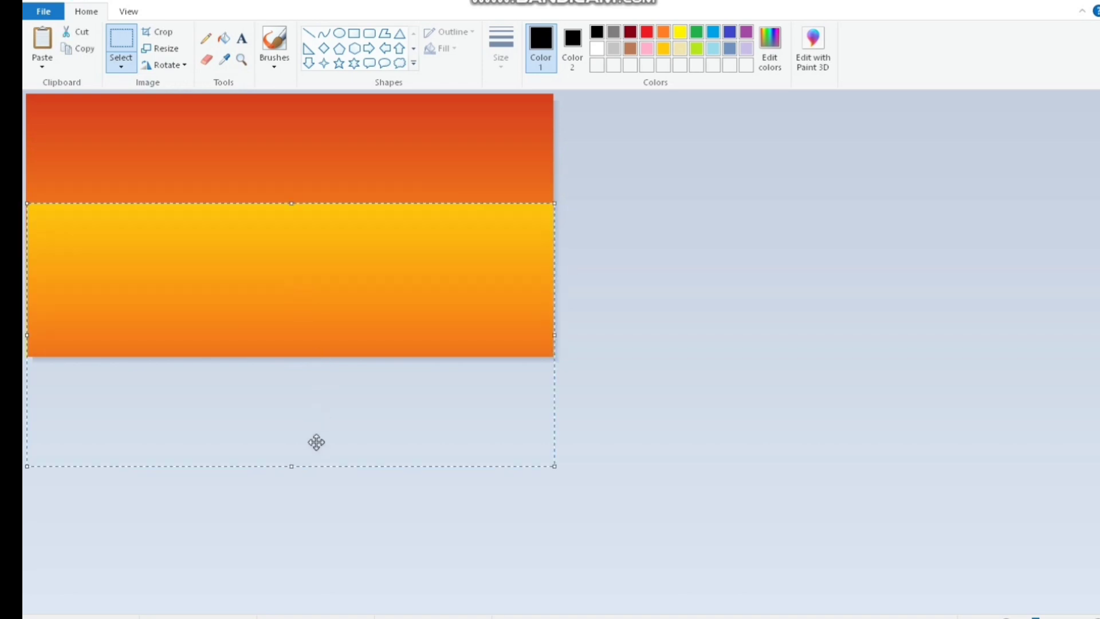
{"action": "left_click_drag", "start_coordinate": [294, 469], "coordinate": [295, 357]}
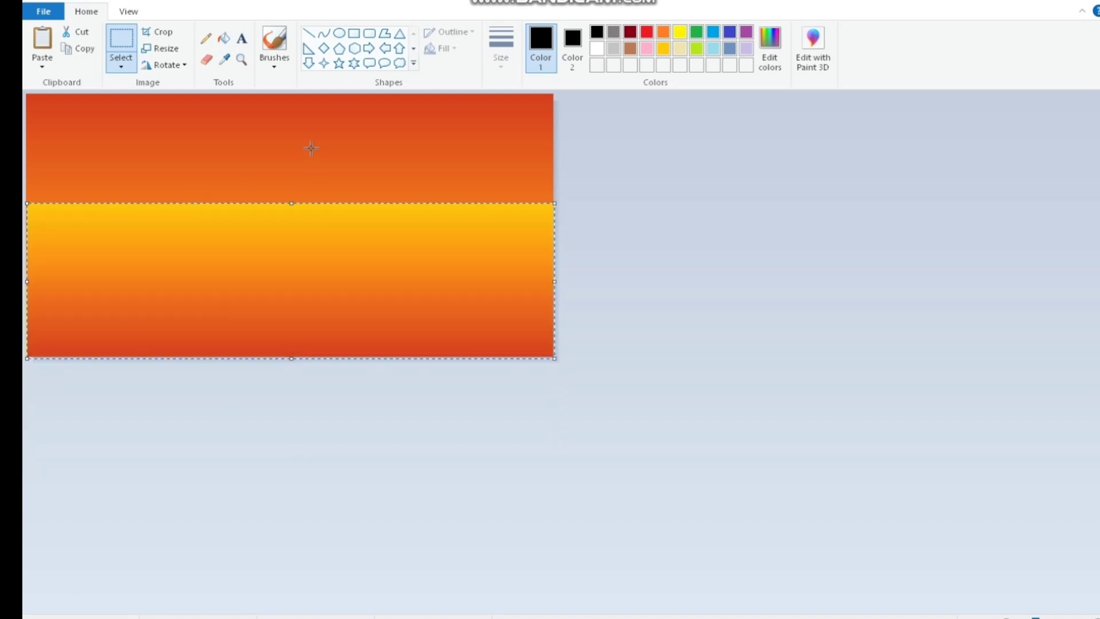
Step: Paste the original gradient again and compress it vertically to end where the flipped copy begins
{"action": "left_click", "coordinate": [45, 40]}
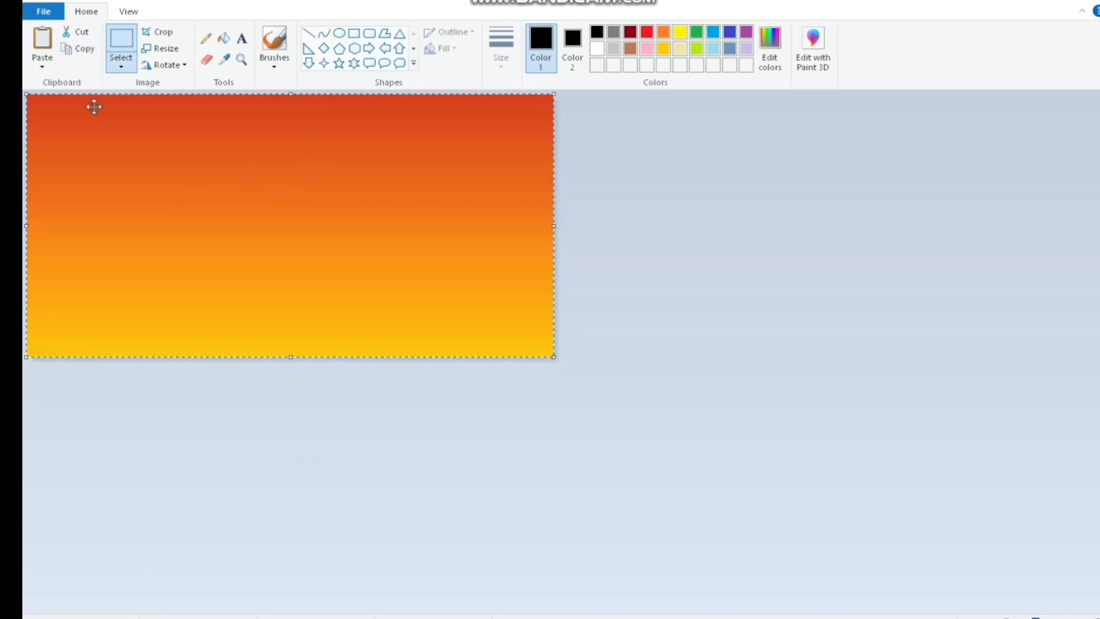
{"action": "left_click_drag", "start_coordinate": [290, 362], "coordinate": [288, 213]}
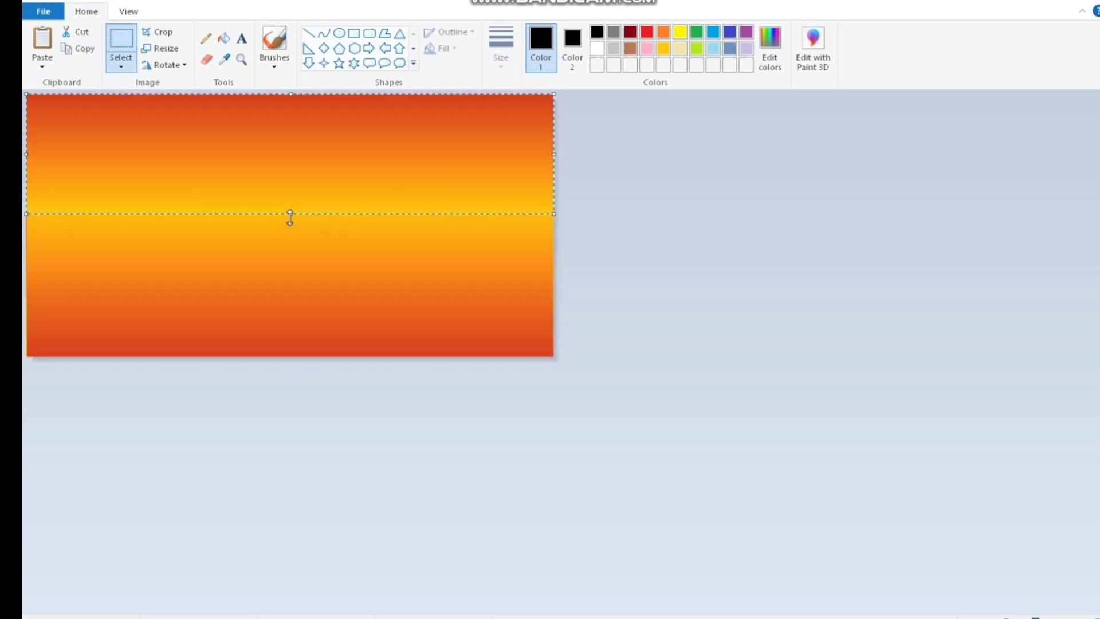
{"action": "left_click", "coordinate": [302, 246]}
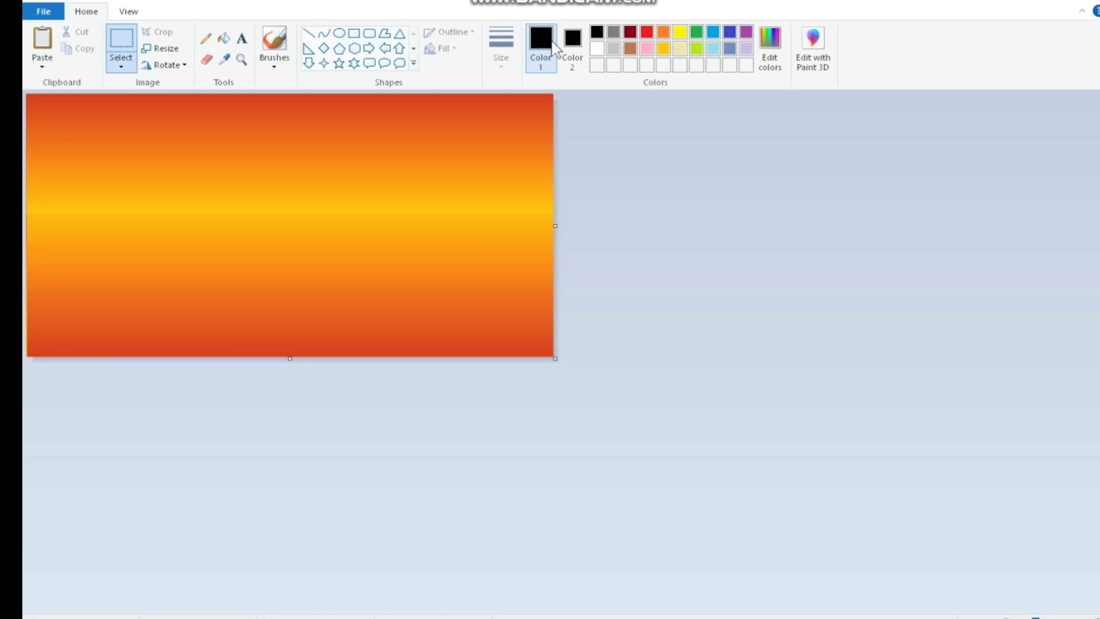
Step: Outline a mountain range above the yellow horizon with a free-form selection and delete the area to leave a black silhouette
{"action": "left_click", "coordinate": [122, 67]}
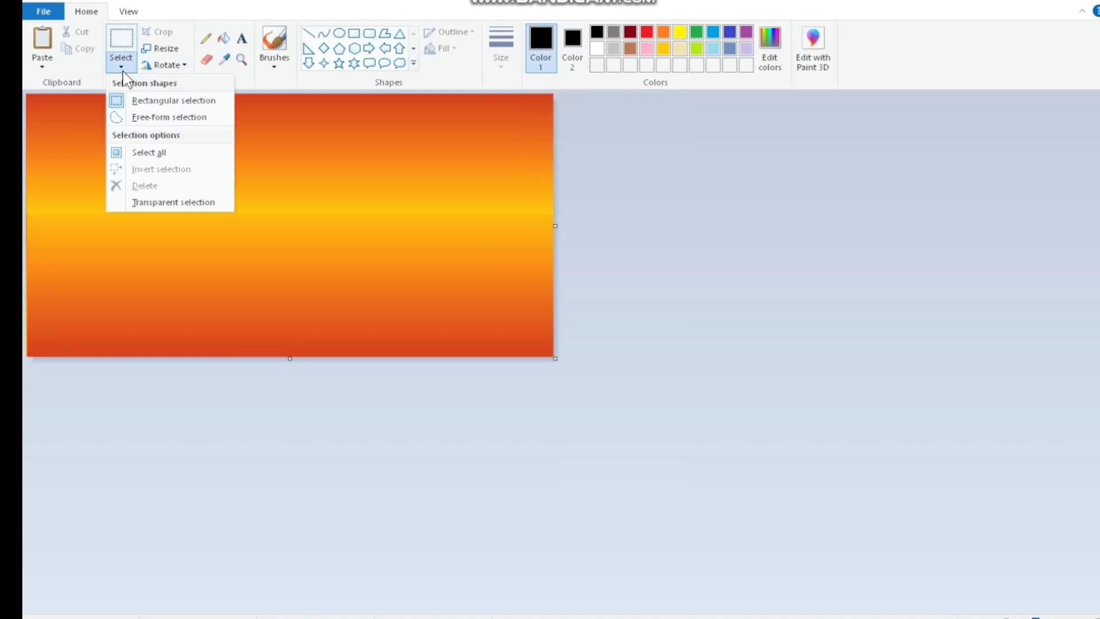
{"action": "left_click", "coordinate": [147, 119]}
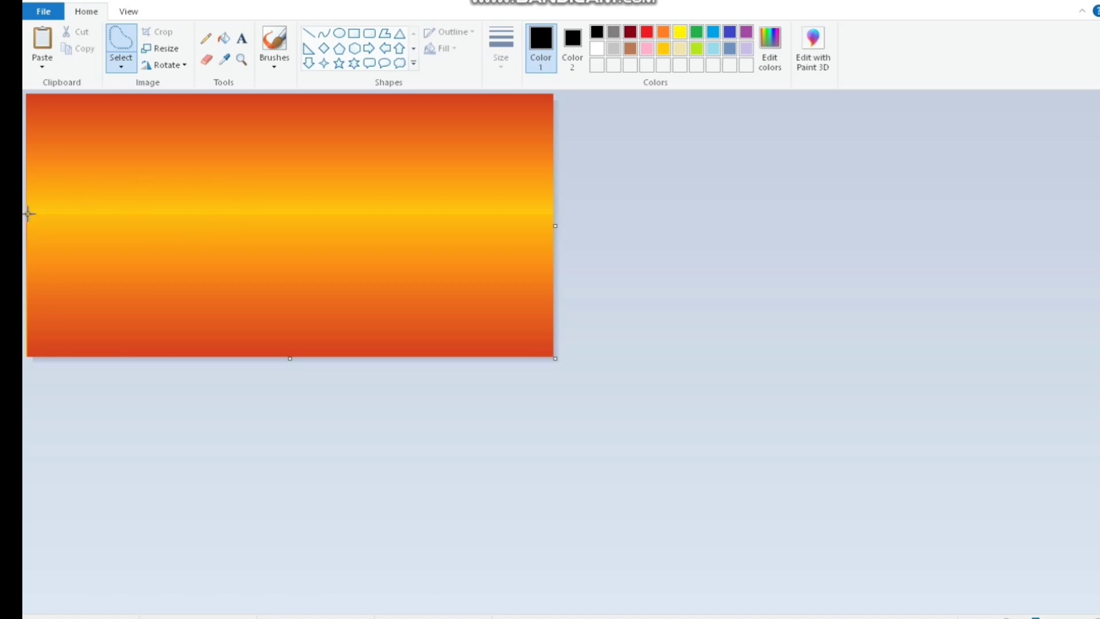
{"action": "left_click_drag", "start_coordinate": [28, 214], "coordinate": [28, 181]}
{"action": "mouse_move", "coordinate": [79, 161]}
{"action": "left_mouse_down"}
{"action": "mouse_move", "coordinate": [145, 184]}
{"action": "mouse_move", "coordinate": [247, 196]}
{"action": "left_mouse_up"}
{"action": "left_click_drag", "start_coordinate": [27, 214], "coordinate": [27, 167]}
{"action": "mouse_move", "coordinate": [112, 167]}
{"action": "left_mouse_down"}
{"action": "mouse_move", "coordinate": [328, 197]}
{"action": "mouse_move", "coordinate": [454, 182]}
{"action": "mouse_move", "coordinate": [554, 139]}
{"action": "mouse_move", "coordinate": [556, 208]}
{"action": "mouse_move", "coordinate": [26, 211]}
{"action": "left_mouse_up"}
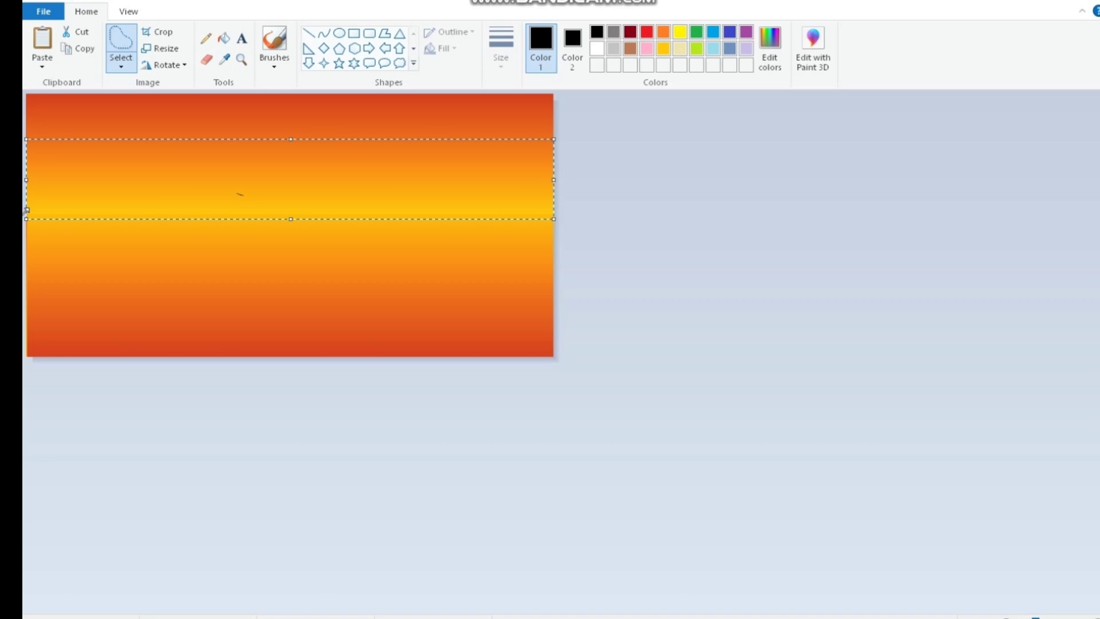
{"action": "key", "text": "Delete"}
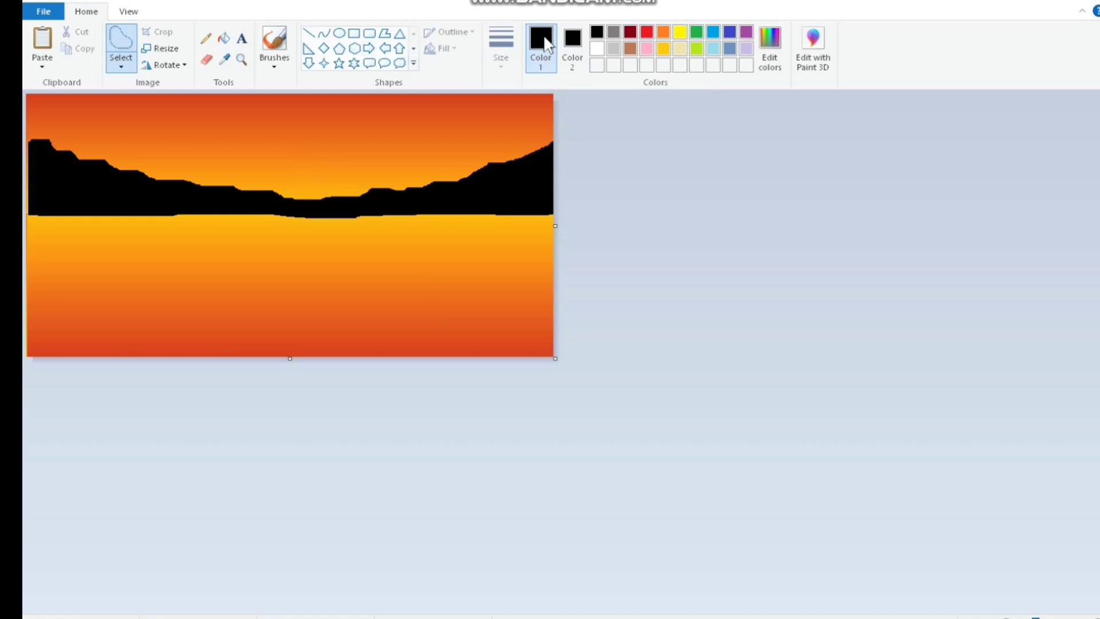
Step: Set both Color 1 and Color 2 to white
{"action": "left_click", "coordinate": [596, 49]}
{"action": "left_click", "coordinate": [587, 47]}
{"action": "left_click", "coordinate": [596, 48]}
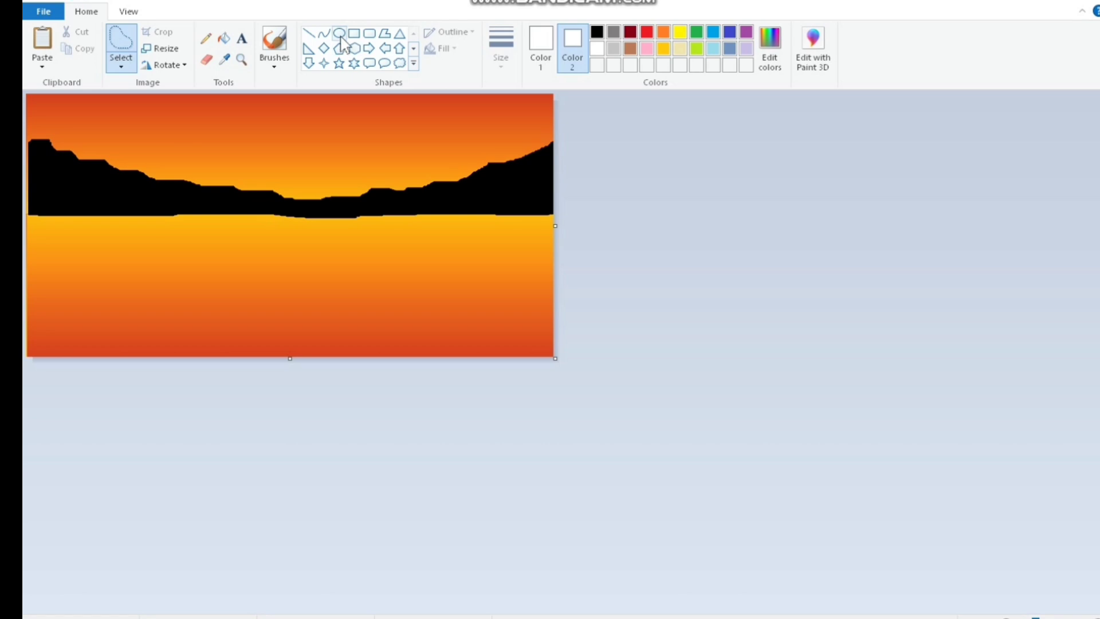
Step: Try to draw a white ellipse above the mountain dip and fill it with white, then undo it
{"action": "left_click", "coordinate": [340, 32]}
{"action": "left_click_drag", "start_coordinate": [277, 131], "coordinate": [344, 193]}
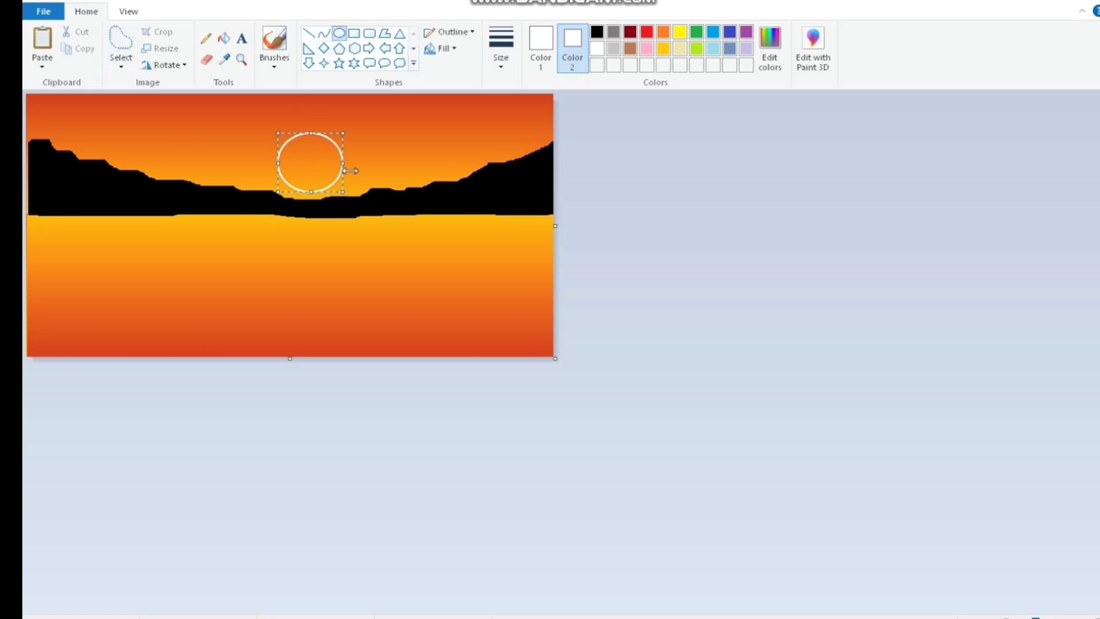
{"action": "left_click", "coordinate": [225, 49]}
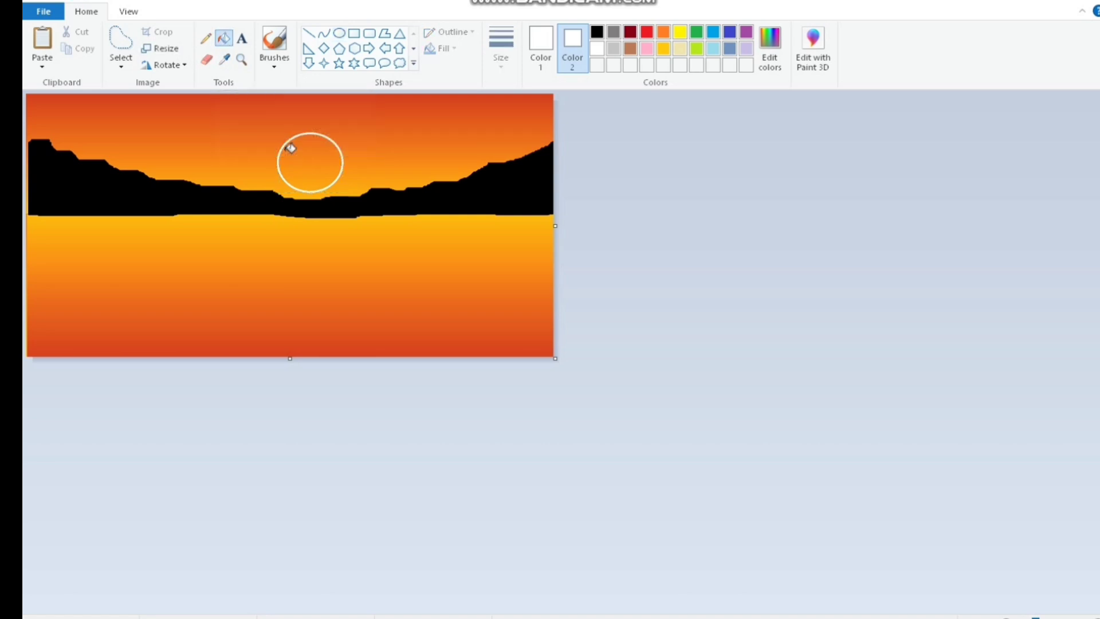
{"action": "left_click", "coordinate": [313, 171]}
{"action": "left_click", "coordinate": [327, 166]}
{"action": "left_click", "coordinate": [322, 161]}
{"action": "key", "text": "ctrl+z"}
{"action": "key", "text": "ctrl+z"}
Step: Draw a white circle outline of about 151 × 153 px resting on the dip in the mountains
{"action": "left_click", "coordinate": [339, 33]}
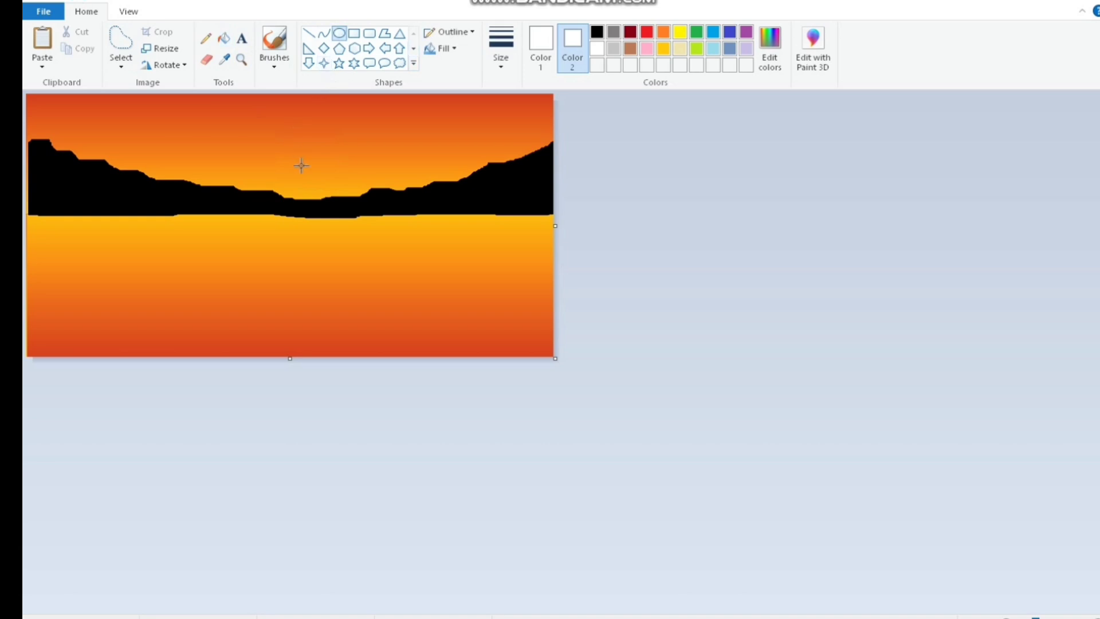
{"action": "left_click_drag", "start_coordinate": [292, 152], "coordinate": [348, 198]}
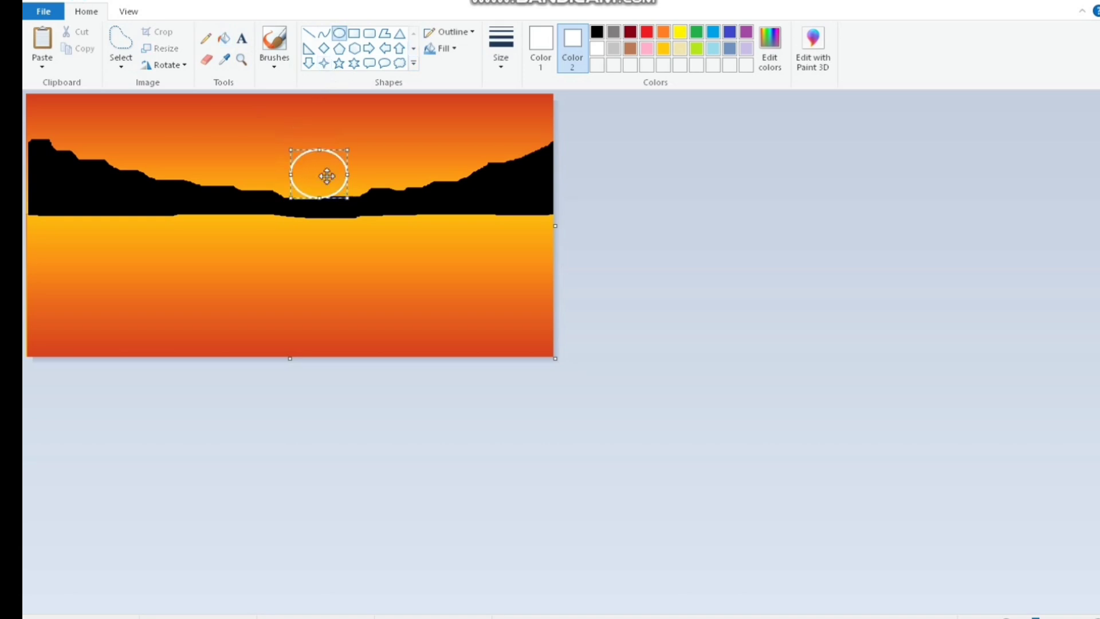
{"action": "left_click_drag", "start_coordinate": [319, 147], "coordinate": [319, 140]}
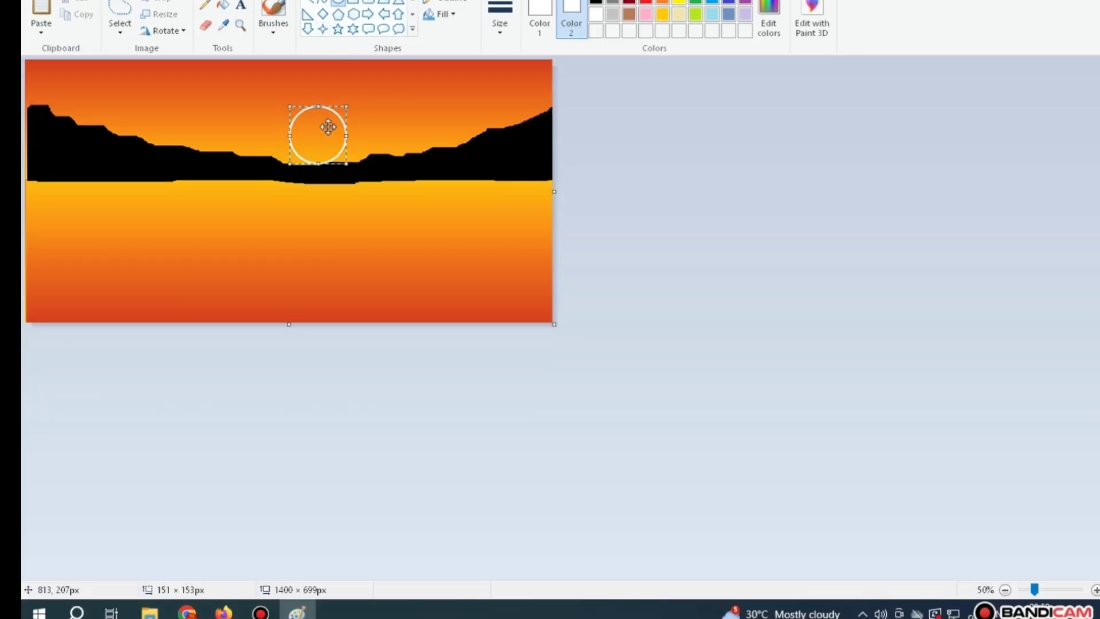
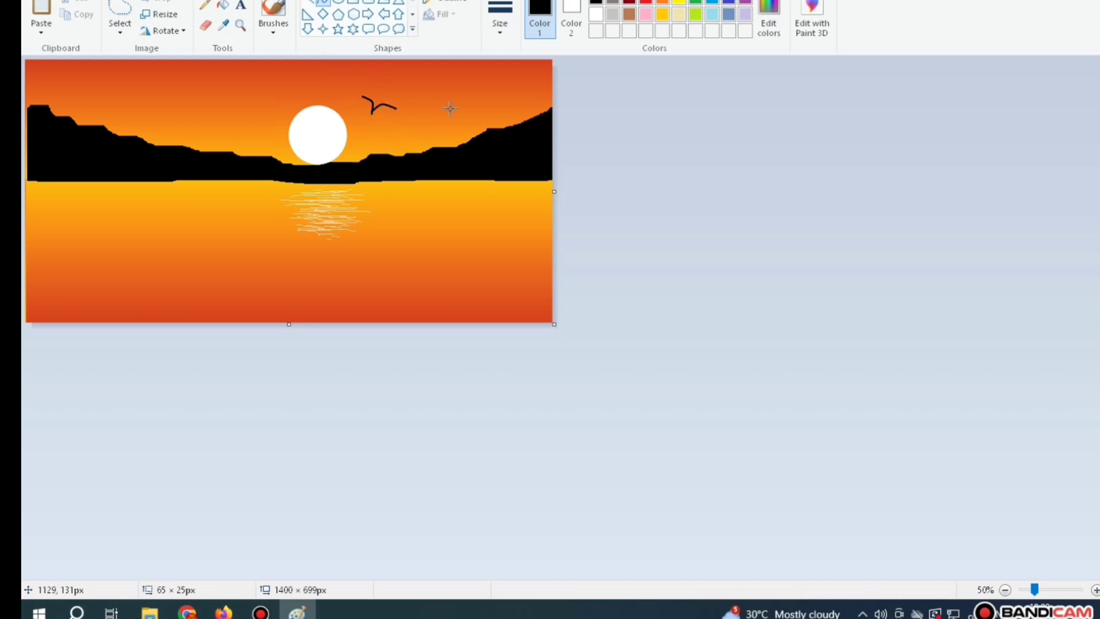
Step: Try to add a bird beside the black one by deleting a free-form selection with white as Color 2, then undo it
{"action": "scroll", "coordinate": [450, 109], "scroll_direction": "up", "scroll_amount": 1}
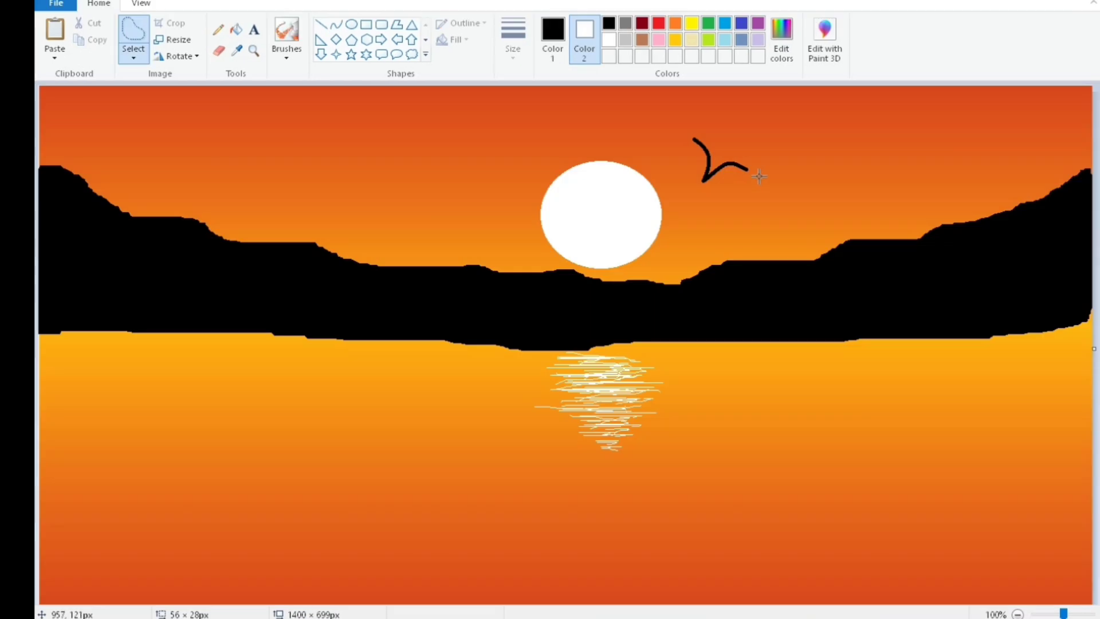
{"action": "mouse_move", "coordinate": [763, 175]}
{"action": "left_mouse_down"}
{"action": "mouse_move", "coordinate": [776, 182]}
{"action": "mouse_move", "coordinate": [777, 206]}
{"action": "mouse_move", "coordinate": [827, 205]}
{"action": "mouse_move", "coordinate": [762, 170]}
{"action": "mouse_move", "coordinate": [768, 177]}
{"action": "left_mouse_up"}
{"action": "key", "text": "Escape"}
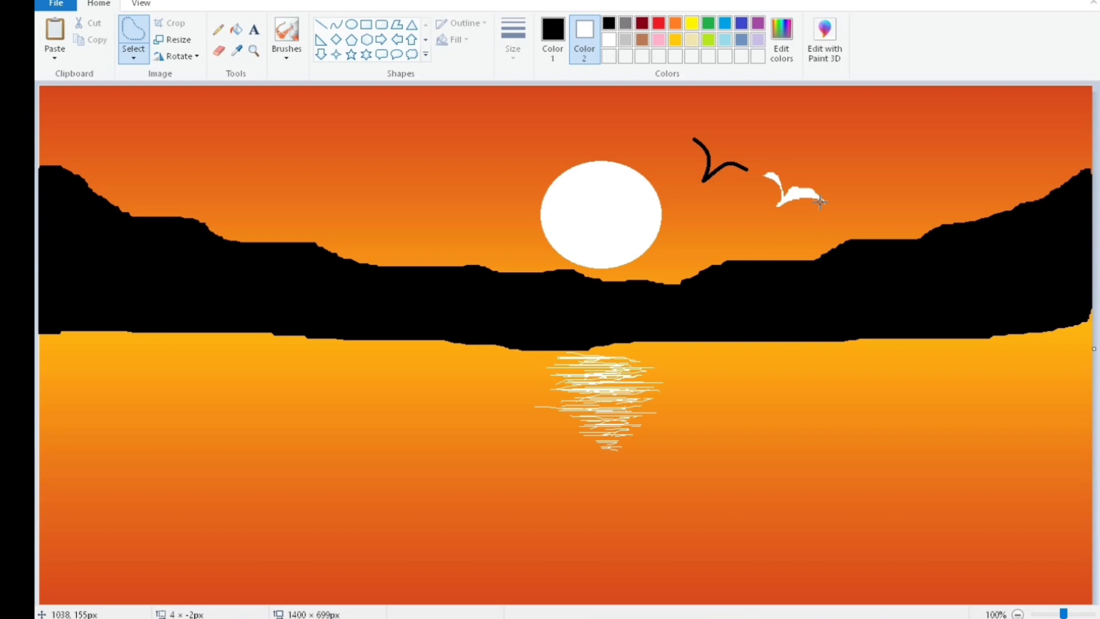
{"action": "key", "text": "ctrl+z"}
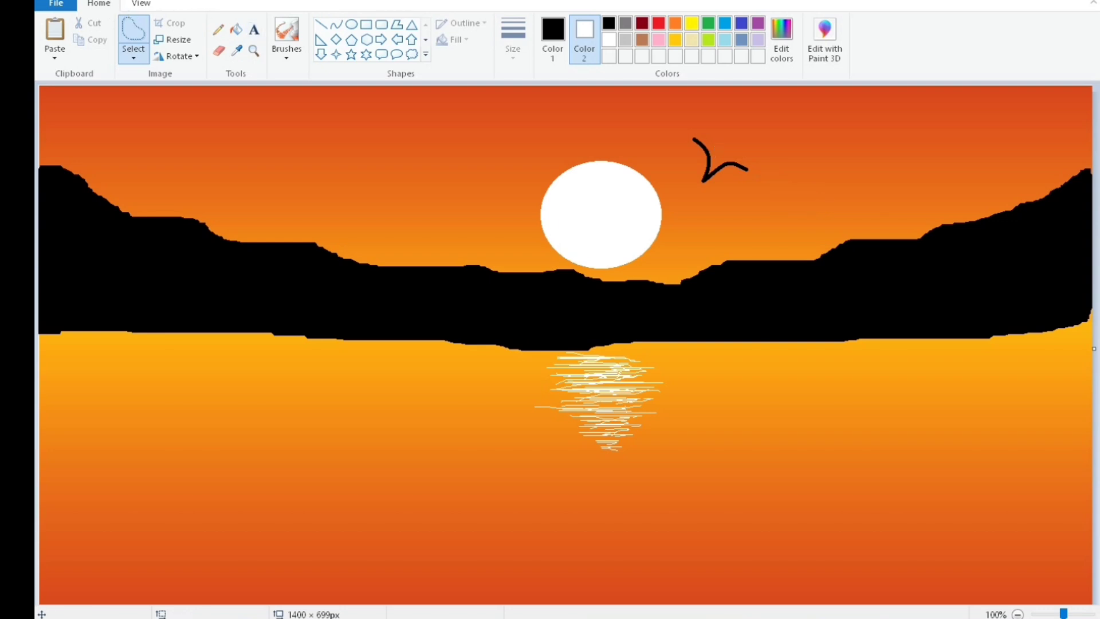
Step: Set Color 2 to black and create four bird silhouettes around the first bird by deleting free-form selections
{"action": "left_click", "coordinate": [609, 24]}
{"action": "mouse_move", "coordinate": [742, 190]}
{"action": "left_mouse_down"}
{"action": "mouse_move", "coordinate": [757, 182]}
{"action": "mouse_move", "coordinate": [776, 202]}
{"action": "mouse_move", "coordinate": [811, 206]}
{"action": "mouse_move", "coordinate": [800, 184]}
{"action": "mouse_move", "coordinate": [783, 197]}
{"action": "mouse_move", "coordinate": [776, 180]}
{"action": "mouse_move", "coordinate": [741, 183]}
{"action": "left_mouse_up"}
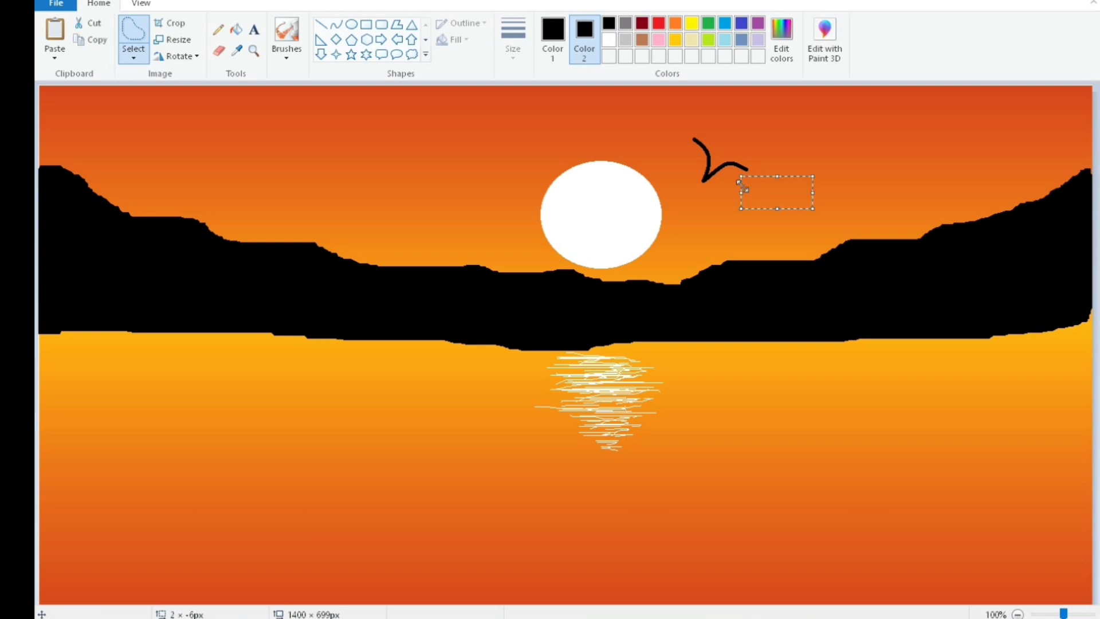
{"action": "key", "text": "Escape"}
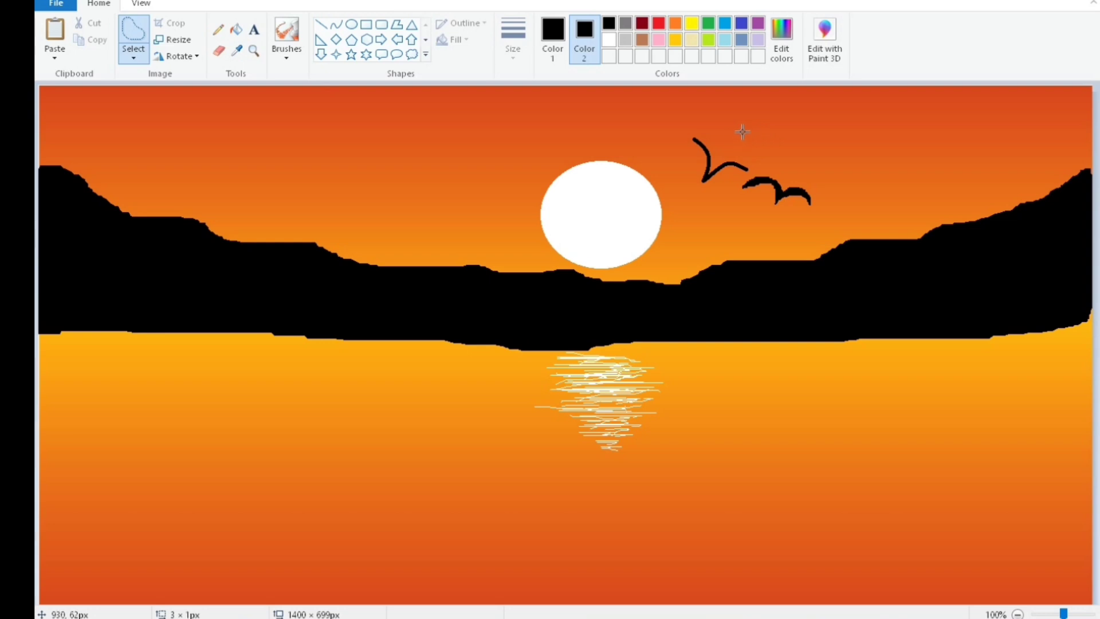
{"action": "mouse_move", "coordinate": [742, 132]}
{"action": "left_mouse_down"}
{"action": "mouse_move", "coordinate": [767, 134]}
{"action": "mouse_move", "coordinate": [768, 152]}
{"action": "mouse_move", "coordinate": [794, 145]}
{"action": "mouse_move", "coordinate": [806, 158]}
{"action": "mouse_move", "coordinate": [801, 140]}
{"action": "mouse_move", "coordinate": [774, 138]}
{"action": "mouse_move", "coordinate": [741, 131]}
{"action": "left_mouse_up"}
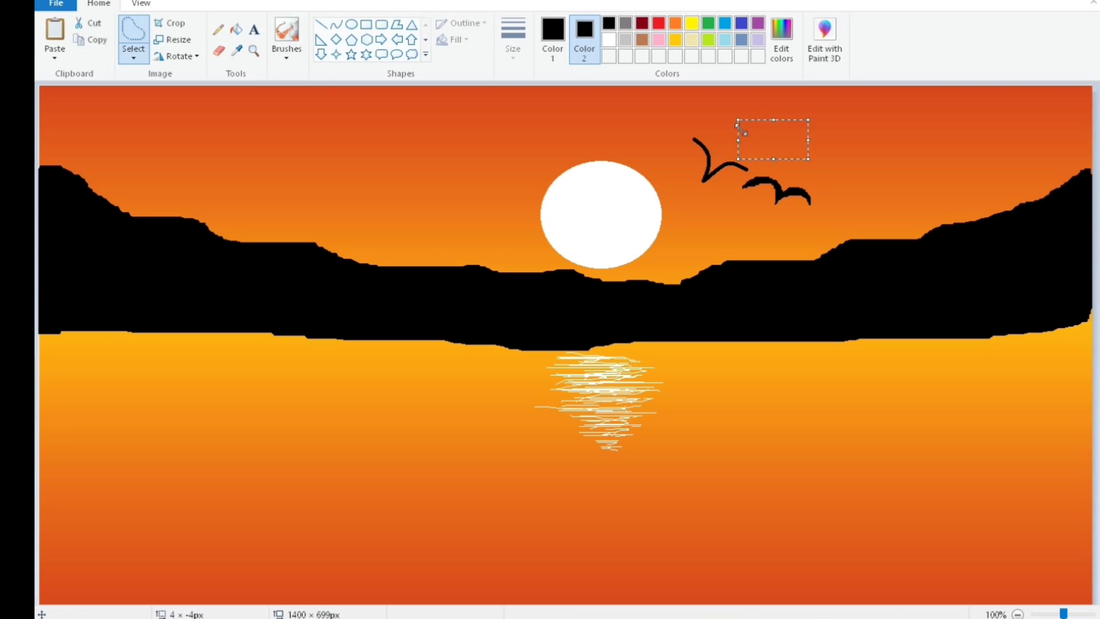
{"action": "key", "text": "Escape"}
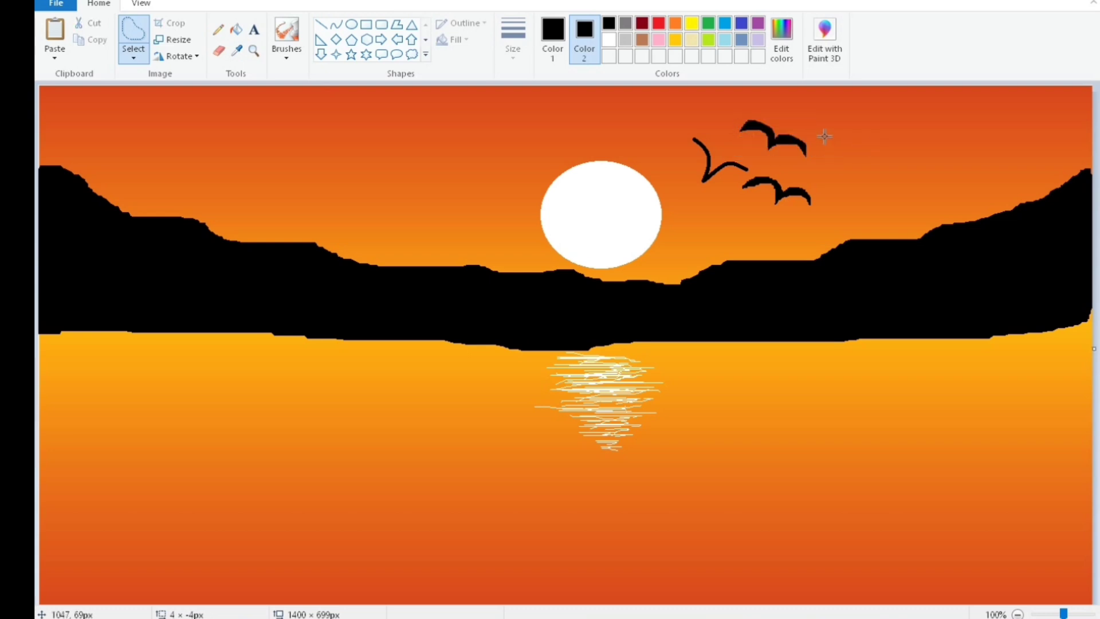
{"action": "mouse_move", "coordinate": [826, 150]}
{"action": "left_mouse_down"}
{"action": "mouse_move", "coordinate": [875, 180]}
{"action": "mouse_move", "coordinate": [883, 170]}
{"action": "mouse_move", "coordinate": [828, 147]}
{"action": "left_mouse_up"}
{"action": "key", "text": "Delete"}
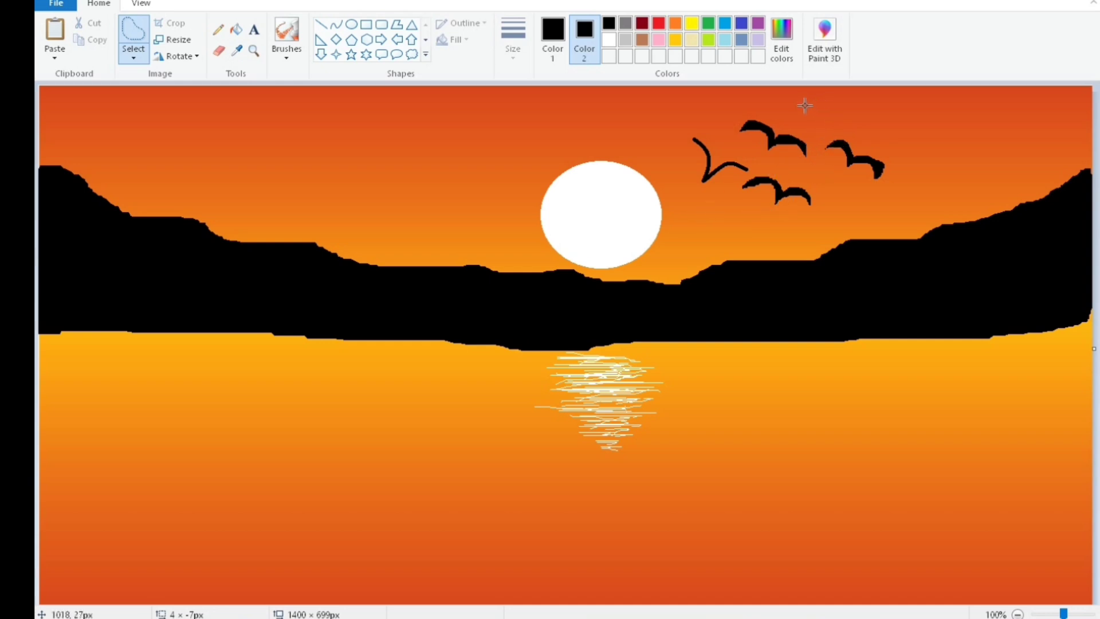
{"action": "mouse_move", "coordinate": [805, 104]}
{"action": "left_mouse_down"}
{"action": "mouse_move", "coordinate": [812, 126]}
{"action": "mouse_move", "coordinate": [840, 114]}
{"action": "mouse_move", "coordinate": [805, 98]}
{"action": "mouse_move", "coordinate": [800, 112]}
{"action": "left_mouse_up"}
{"action": "key", "text": "Delete"}
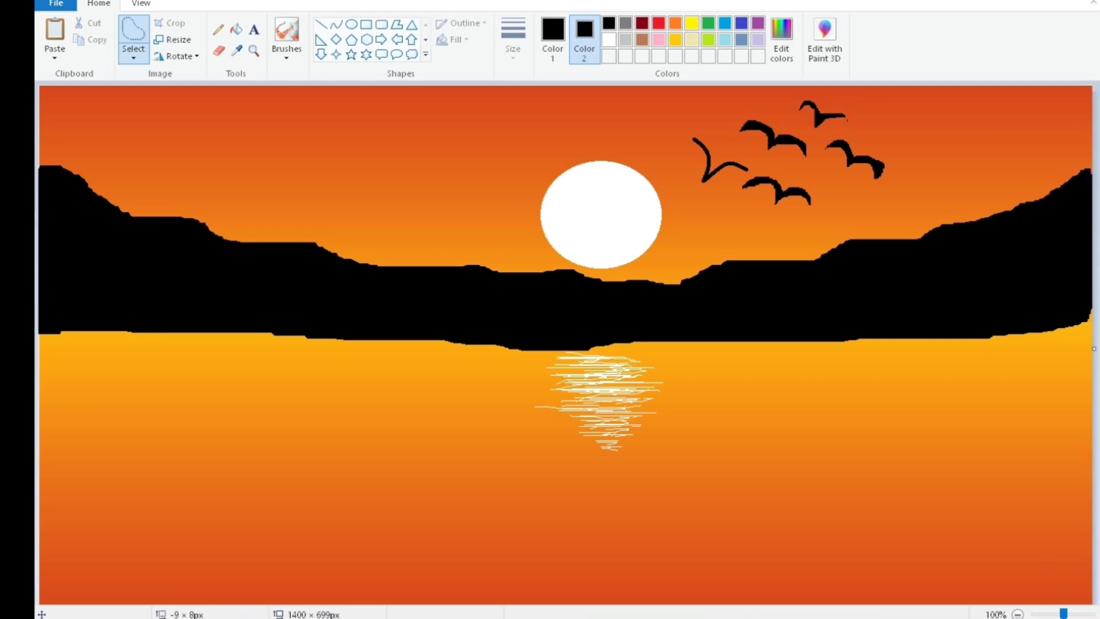
Step: Outline a narrow tapering tree trunk on the mountains beside the sun with a free-form selection and delete it to black
{"action": "left_click", "coordinate": [1017, 613]}
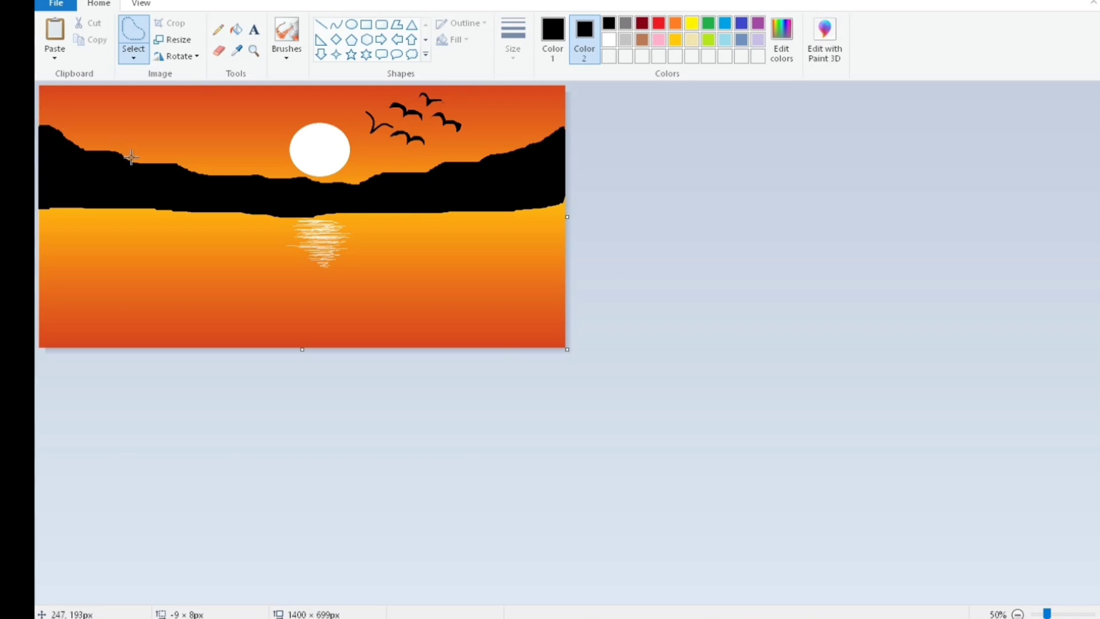
{"action": "left_click", "coordinate": [132, 31]}
{"action": "mouse_move", "coordinate": [191, 184]}
{"action": "left_mouse_down"}
{"action": "mouse_move", "coordinate": [202, 129]}
{"action": "mouse_move", "coordinate": [208, 182]}
{"action": "mouse_move", "coordinate": [192, 185]}
{"action": "left_mouse_up"}
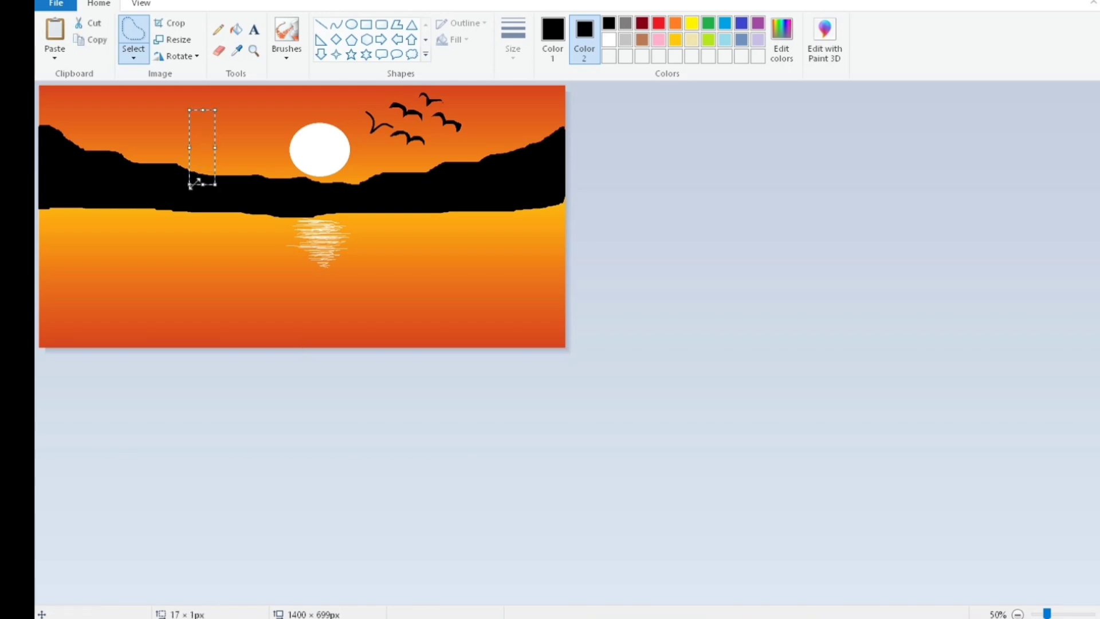
{"action": "key", "text": "Delete"}
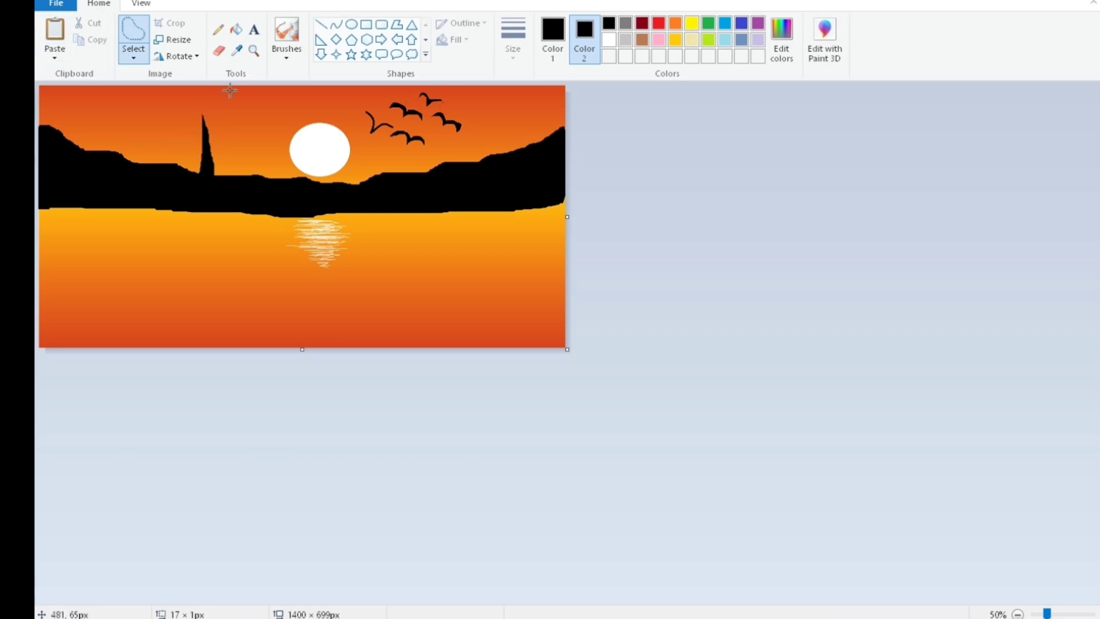
Step: Draw black bare branches at the top of the tree trunk with the Pencil at the third line size
{"action": "left_click", "coordinate": [218, 29]}
{"action": "left_click", "coordinate": [523, 53]}
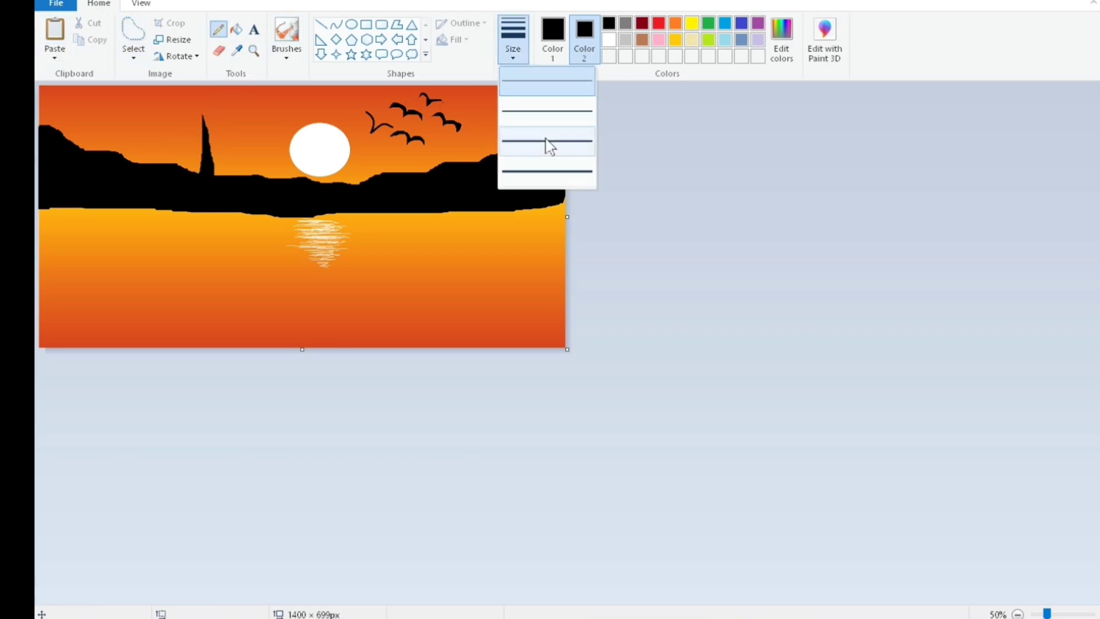
{"action": "left_click", "coordinate": [545, 144]}
{"action": "mouse_move", "coordinate": [204, 123]}
{"action": "left_mouse_down"}
{"action": "mouse_move", "coordinate": [219, 100]}
{"action": "mouse_move", "coordinate": [215, 117]}
{"action": "mouse_move", "coordinate": [231, 112]}
{"action": "mouse_move", "coordinate": [227, 122]}
{"action": "mouse_move", "coordinate": [225, 101]}
{"action": "mouse_move", "coordinate": [230, 111]}
{"action": "mouse_move", "coordinate": [205, 120]}
{"action": "mouse_move", "coordinate": [156, 113]}
{"action": "left_mouse_up"}
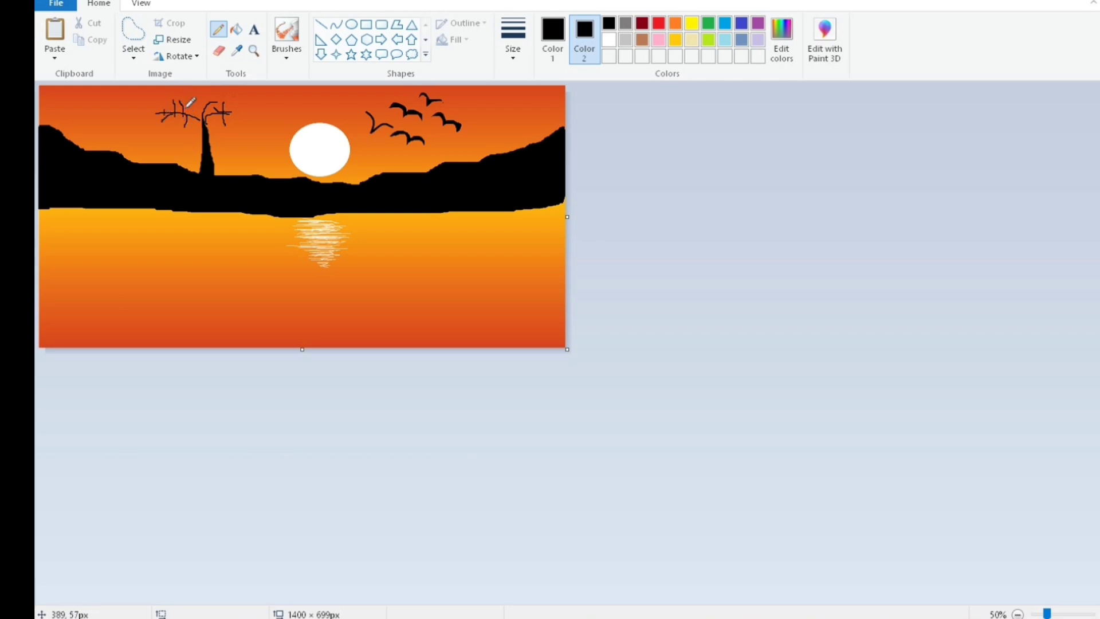
{"action": "mouse_move", "coordinate": [200, 107]}
{"action": "left_mouse_down"}
{"action": "mouse_move", "coordinate": [229, 103]}
{"action": "mouse_move", "coordinate": [184, 107]}
{"action": "mouse_move", "coordinate": [192, 121]}
{"action": "mouse_move", "coordinate": [172, 86]}
{"action": "mouse_move", "coordinate": [185, 100]}
{"action": "mouse_move", "coordinate": [164, 107]}
{"action": "mouse_move", "coordinate": [188, 99]}
{"action": "mouse_move", "coordinate": [210, 131]}
{"action": "mouse_move", "coordinate": [184, 135]}
{"action": "left_mouse_up"}
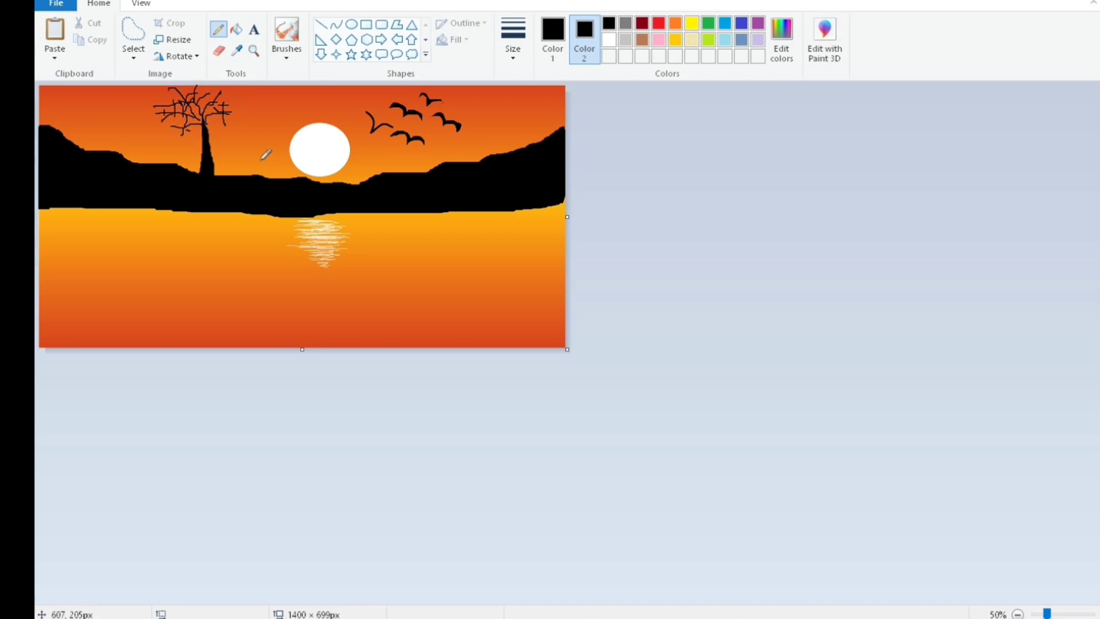
Step: Spray black foliage over the bare branches of the tree beside the sun with the Airbrush at the largest size
{"action": "left_click", "coordinate": [290, 57]}
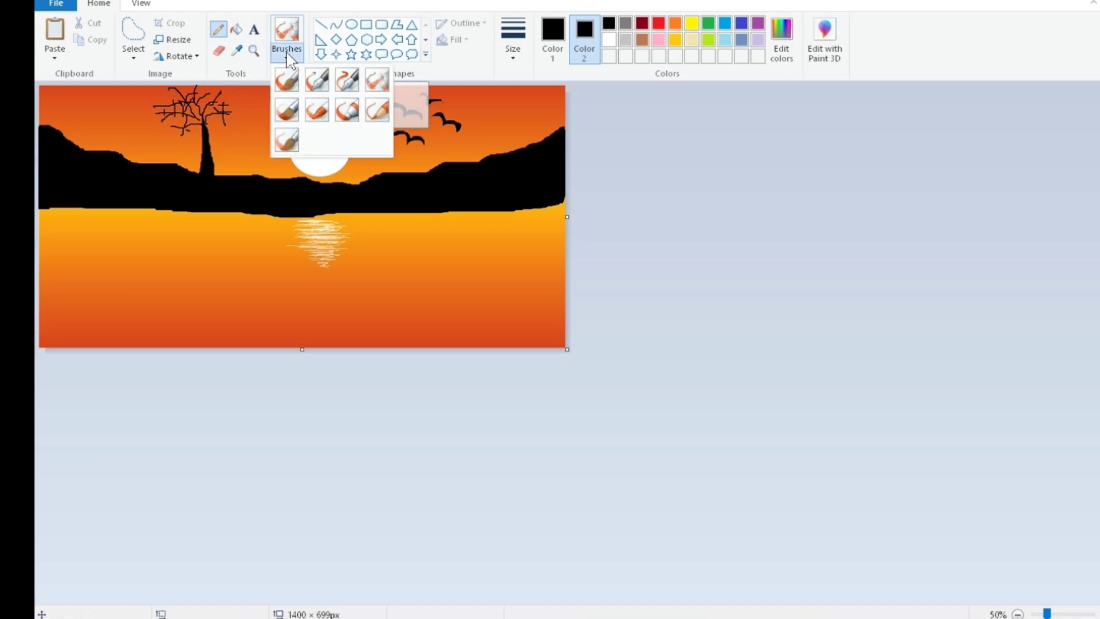
{"action": "left_click", "coordinate": [378, 82]}
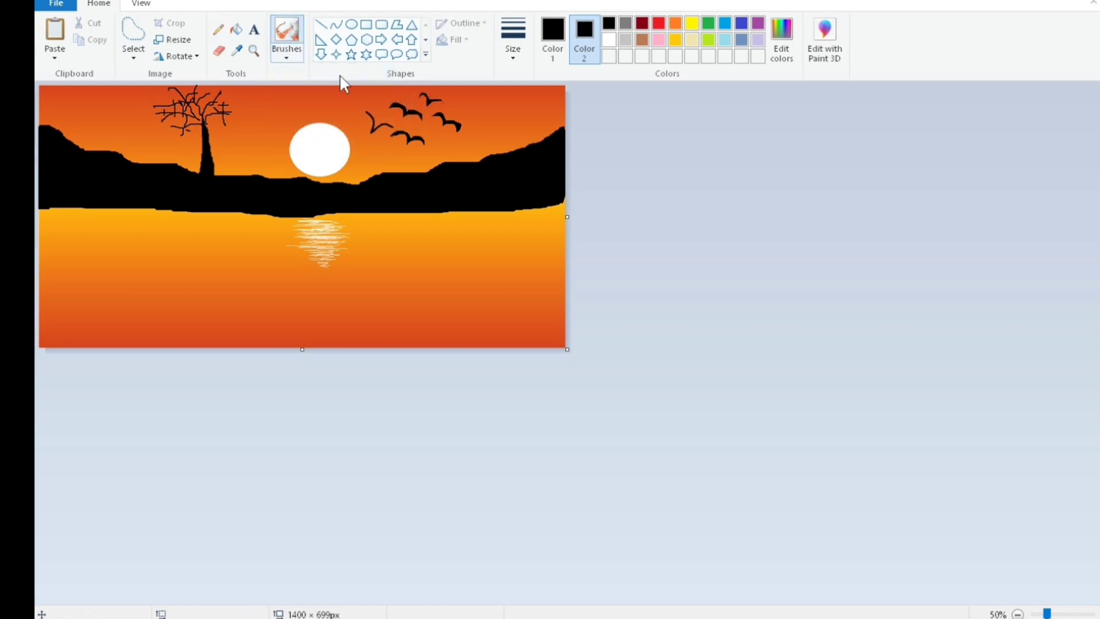
{"action": "left_click", "coordinate": [526, 56]}
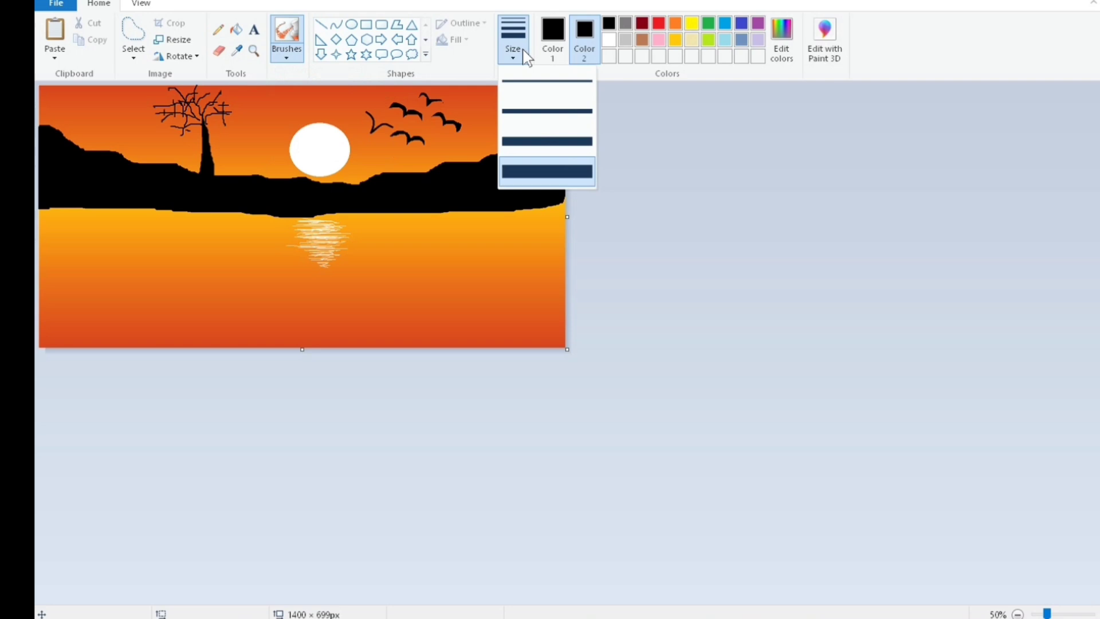
{"action": "left_click", "coordinate": [530, 174]}
{"action": "mouse_move", "coordinate": [239, 112]}
{"action": "left_mouse_down"}
{"action": "mouse_move", "coordinate": [173, 84]}
{"action": "mouse_move", "coordinate": [159, 103]}
{"action": "mouse_move", "coordinate": [191, 129]}
{"action": "mouse_move", "coordinate": [181, 110]}
{"action": "mouse_move", "coordinate": [194, 107]}
{"action": "mouse_move", "coordinate": [177, 92]}
{"action": "mouse_move", "coordinate": [230, 103]}
{"action": "mouse_move", "coordinate": [189, 84]}
{"action": "mouse_move", "coordinate": [160, 101]}
{"action": "mouse_move", "coordinate": [220, 97]}
{"action": "mouse_move", "coordinate": [232, 119]}
{"action": "mouse_move", "coordinate": [238, 107]}
{"action": "mouse_move", "coordinate": [215, 91]}
{"action": "mouse_move", "coordinate": [194, 100]}
{"action": "mouse_move", "coordinate": [205, 89]}
{"action": "mouse_move", "coordinate": [222, 94]}
{"action": "mouse_move", "coordinate": [177, 106]}
{"action": "mouse_move", "coordinate": [177, 132]}
{"action": "mouse_move", "coordinate": [181, 92]}
{"action": "left_mouse_up"}
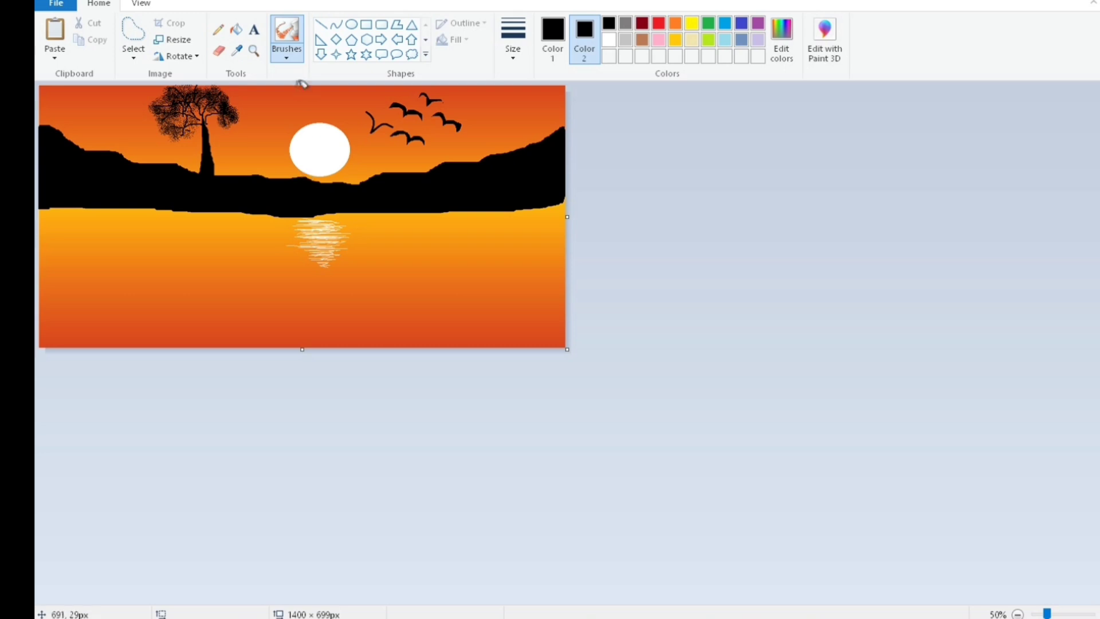
Step: Draw black grass blades with the Pencil at the third line size along the mountain ridge, from around the tree trunk to below the sun
{"action": "left_click", "coordinate": [218, 31]}
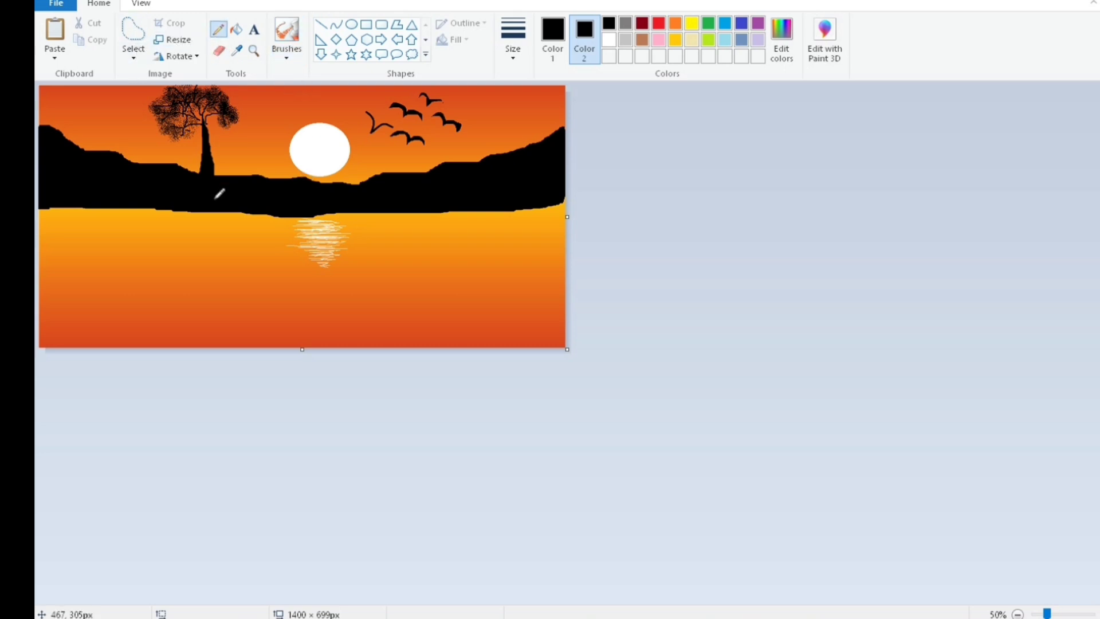
{"action": "left_click_drag", "start_coordinate": [217, 180], "coordinate": [223, 166]}
{"action": "left_click", "coordinate": [513, 43]}
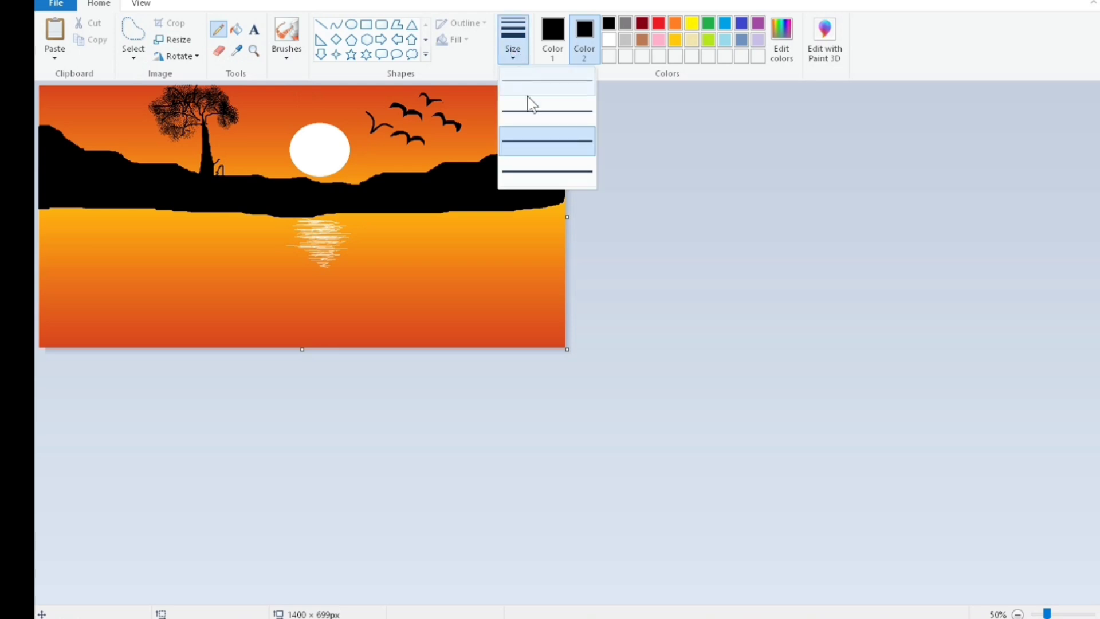
{"action": "left_click", "coordinate": [547, 140]}
{"action": "mouse_move", "coordinate": [179, 160]}
{"action": "left_mouse_down"}
{"action": "mouse_move", "coordinate": [197, 179]}
{"action": "mouse_move", "coordinate": [205, 155]}
{"action": "mouse_move", "coordinate": [192, 156]}
{"action": "mouse_move", "coordinate": [192, 177]}
{"action": "mouse_move", "coordinate": [223, 162]}
{"action": "left_mouse_up"}
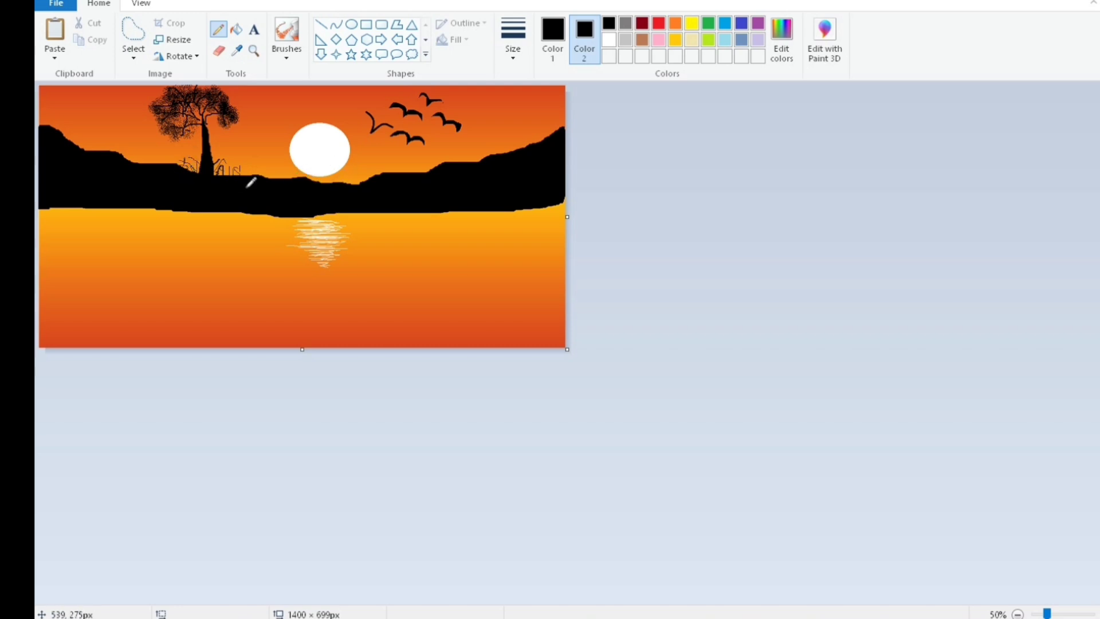
{"action": "mouse_move", "coordinate": [257, 167]}
{"action": "left_mouse_down"}
{"action": "mouse_move", "coordinate": [305, 174]}
{"action": "mouse_move", "coordinate": [300, 190]}
{"action": "mouse_move", "coordinate": [309, 164]}
{"action": "mouse_move", "coordinate": [330, 190]}
{"action": "mouse_move", "coordinate": [318, 174]}
{"action": "mouse_move", "coordinate": [345, 177]}
{"action": "mouse_move", "coordinate": [331, 184]}
{"action": "mouse_move", "coordinate": [337, 161]}
{"action": "mouse_move", "coordinate": [363, 184]}
{"action": "mouse_move", "coordinate": [345, 174]}
{"action": "mouse_move", "coordinate": [329, 183]}
{"action": "mouse_move", "coordinate": [361, 174]}
{"action": "left_mouse_up"}
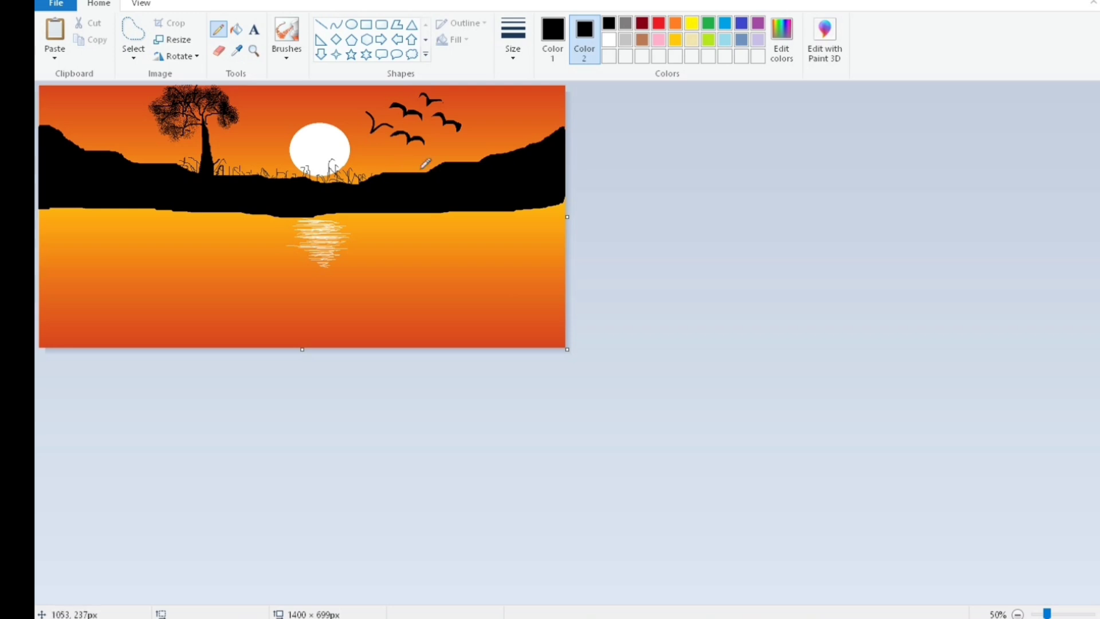
Step: Outline a second narrow tree trunk on the ridge beyond the birds with a free-form selection and delete it to black
{"action": "left_click", "coordinate": [131, 48]}
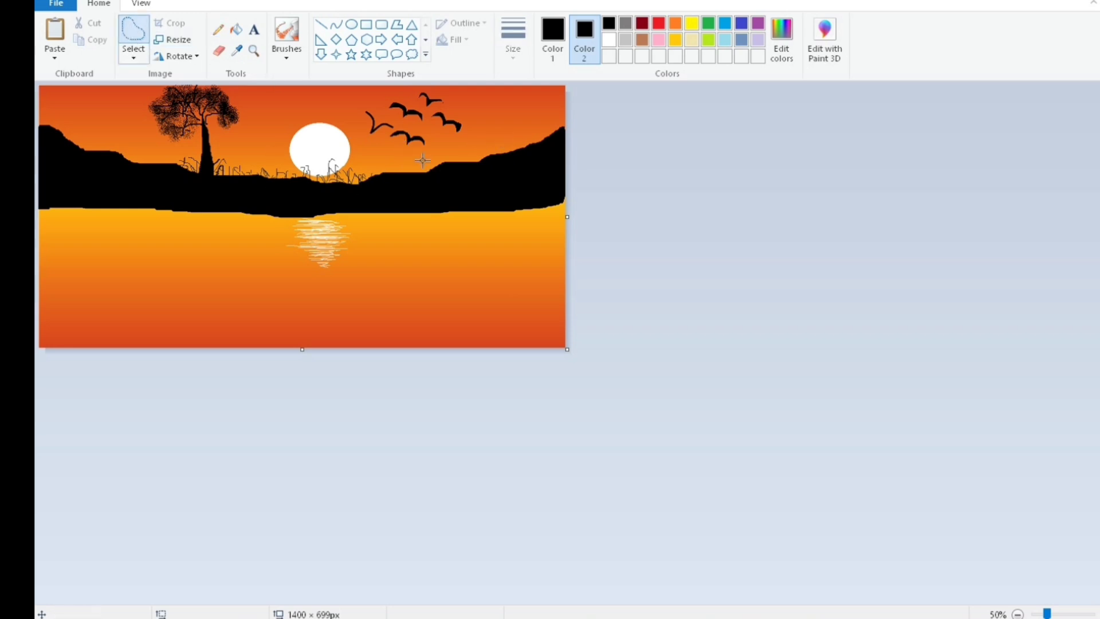
{"action": "mouse_move", "coordinate": [496, 176]}
{"action": "left_mouse_down"}
{"action": "mouse_move", "coordinate": [497, 110]}
{"action": "mouse_move", "coordinate": [508, 134]}
{"action": "mouse_move", "coordinate": [493, 165]}
{"action": "left_mouse_up"}
{"action": "key", "text": "Delete"}
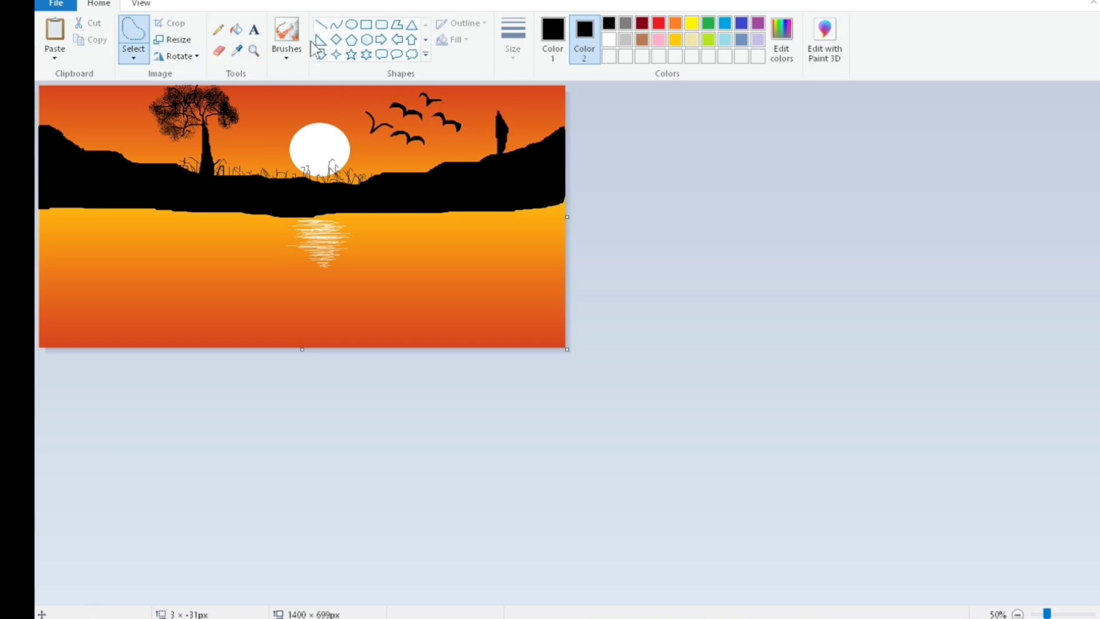
Step: Draw black bare branches at the top of the second trunk with the Pencil at the thickest line size
{"action": "left_click", "coordinate": [220, 32]}
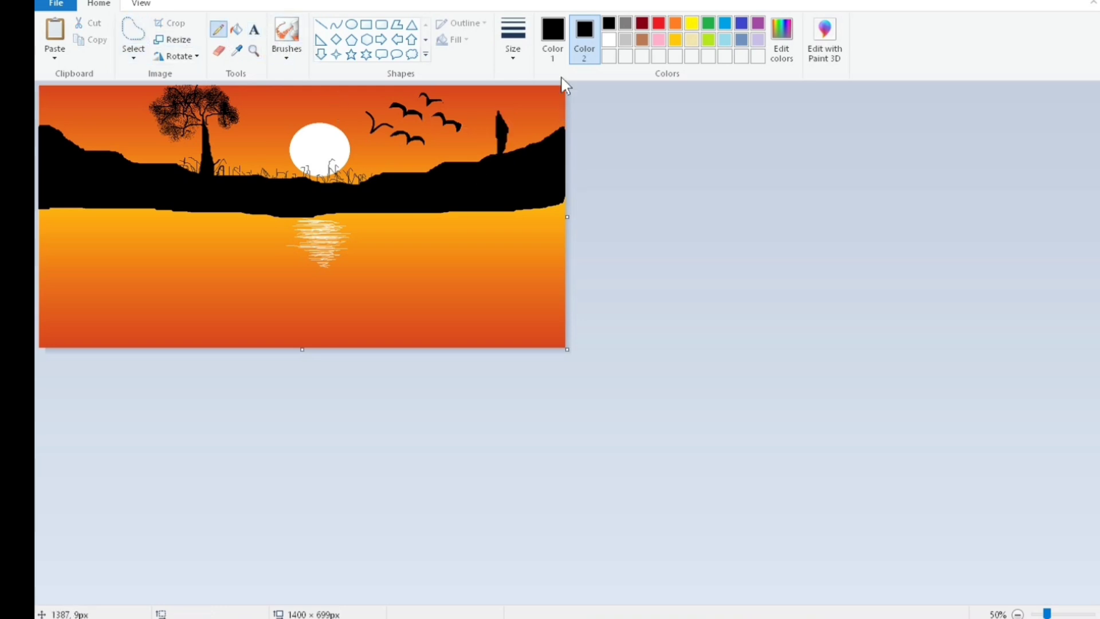
{"action": "left_click", "coordinate": [519, 43]}
{"action": "left_click", "coordinate": [550, 171]}
{"action": "mouse_move", "coordinate": [501, 113]}
{"action": "left_mouse_down"}
{"action": "mouse_move", "coordinate": [538, 102]}
{"action": "mouse_move", "coordinate": [510, 100]}
{"action": "mouse_move", "coordinate": [506, 113]}
{"action": "mouse_move", "coordinate": [520, 113]}
{"action": "mouse_move", "coordinate": [519, 88]}
{"action": "mouse_move", "coordinate": [509, 101]}
{"action": "mouse_move", "coordinate": [465, 89]}
{"action": "mouse_move", "coordinate": [496, 118]}
{"action": "mouse_move", "coordinate": [471, 120]}
{"action": "left_mouse_up"}
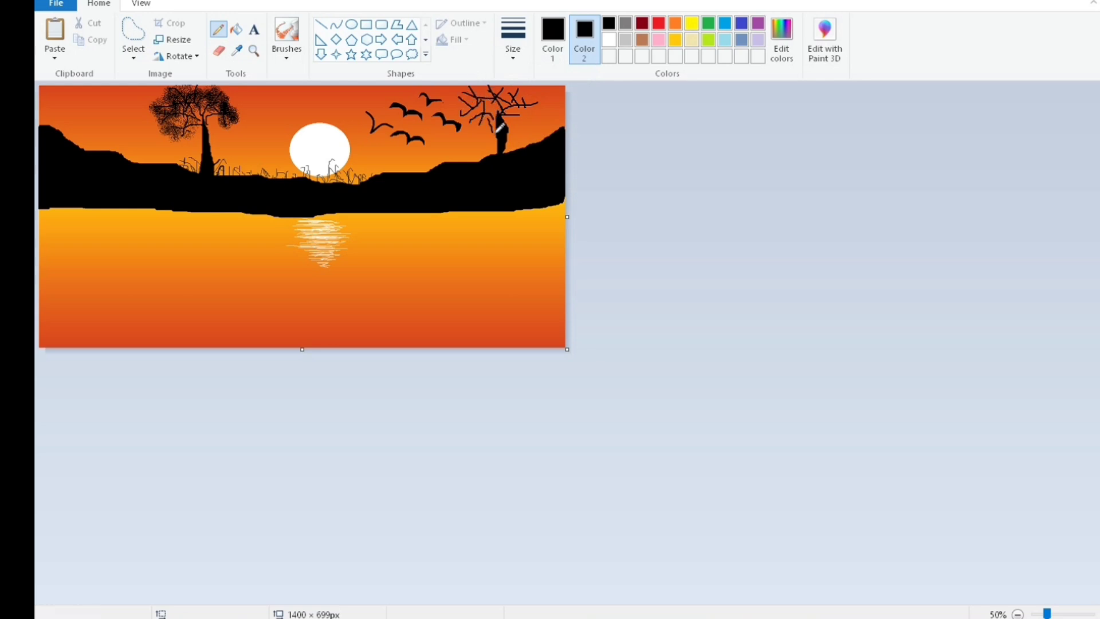
Step: Spray black foliage over the second tree's branches with the Airbrush
{"action": "left_click", "coordinate": [282, 55]}
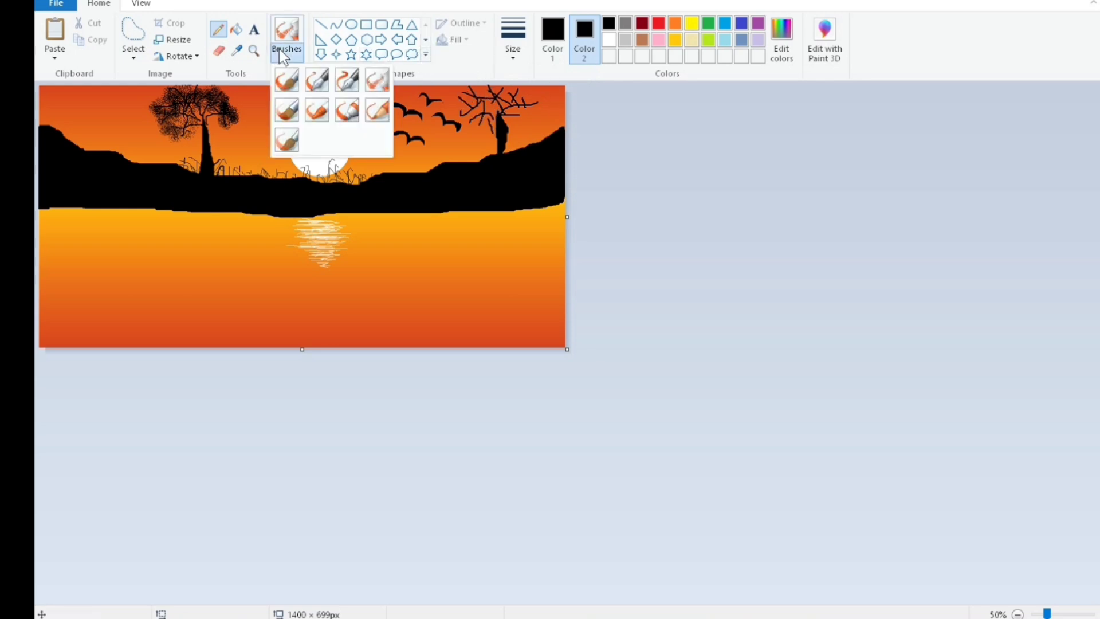
{"action": "left_click", "coordinate": [377, 79]}
{"action": "mouse_move", "coordinate": [539, 108]}
{"action": "left_mouse_down"}
{"action": "mouse_move", "coordinate": [512, 91]}
{"action": "mouse_move", "coordinate": [519, 81]}
{"action": "mouse_move", "coordinate": [480, 85]}
{"action": "mouse_move", "coordinate": [502, 87]}
{"action": "mouse_move", "coordinate": [460, 113]}
{"action": "mouse_move", "coordinate": [470, 88]}
{"action": "mouse_move", "coordinate": [474, 118]}
{"action": "mouse_move", "coordinate": [485, 117]}
{"action": "mouse_move", "coordinate": [471, 89]}
{"action": "mouse_move", "coordinate": [500, 105]}
{"action": "mouse_move", "coordinate": [475, 104]}
{"action": "mouse_move", "coordinate": [515, 102]}
{"action": "mouse_move", "coordinate": [529, 113]}
{"action": "mouse_move", "coordinate": [507, 107]}
{"action": "left_mouse_up"}
{"action": "mouse_move", "coordinate": [498, 89]}
{"action": "left_mouse_down"}
{"action": "mouse_move", "coordinate": [491, 117]}
{"action": "mouse_move", "coordinate": [467, 108]}
{"action": "mouse_move", "coordinate": [531, 97]}
{"action": "left_mouse_up"}
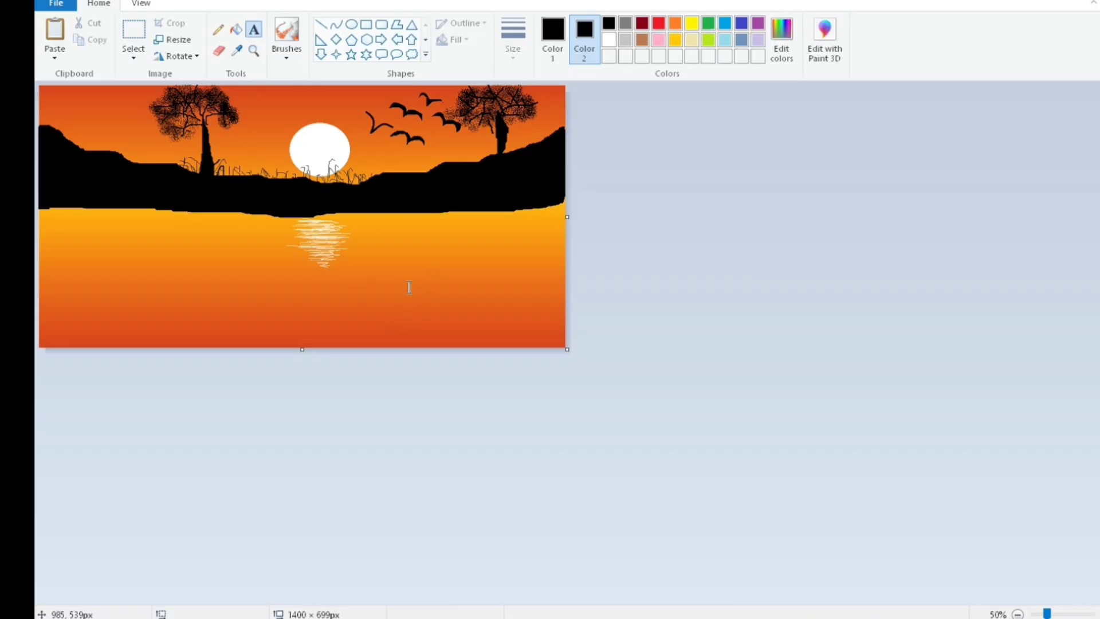
Step: Add a text box about 413 × 139 px over the lower-right water, set both colors to white and enter the artist's name
{"action": "left_click_drag", "start_coordinate": [408, 288], "coordinate": [567, 342]}
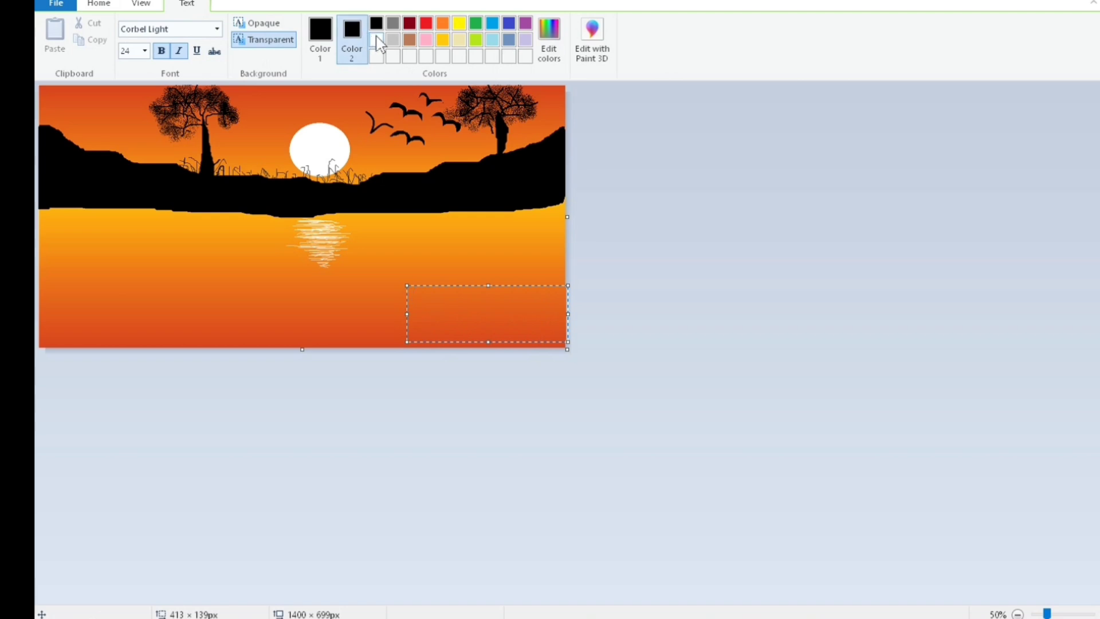
{"action": "left_click", "coordinate": [320, 34]}
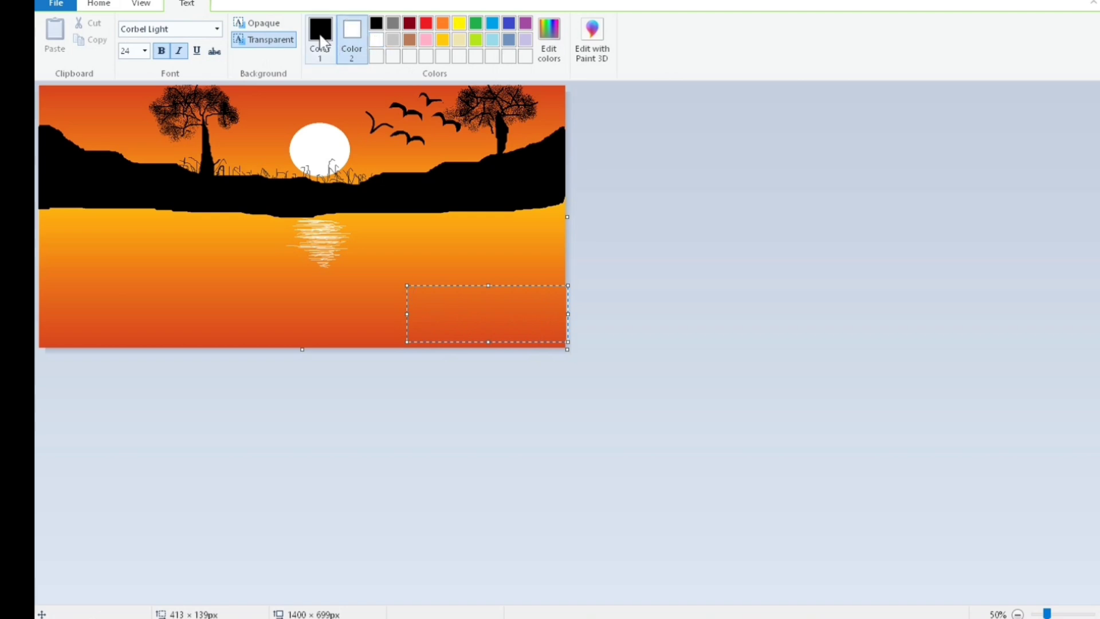
{"action": "left_click", "coordinate": [376, 40]}
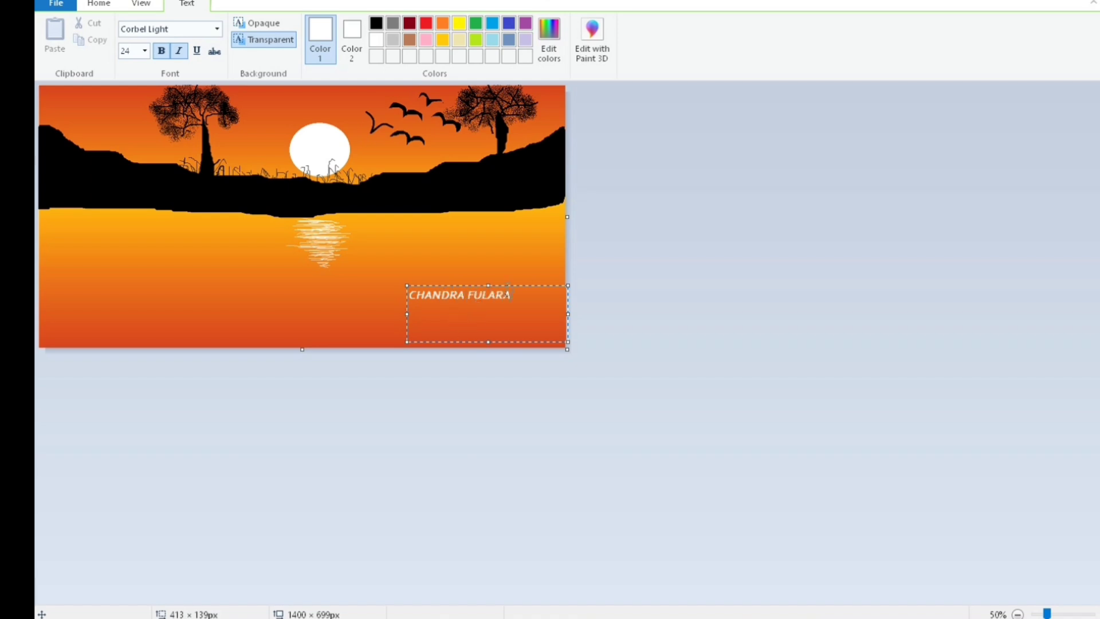
Step: Shorten the text box from above, move it down to the canvas's lower edge and commit the artist's name
{"action": "left_click_drag", "start_coordinate": [491, 285], "coordinate": [491, 310]}
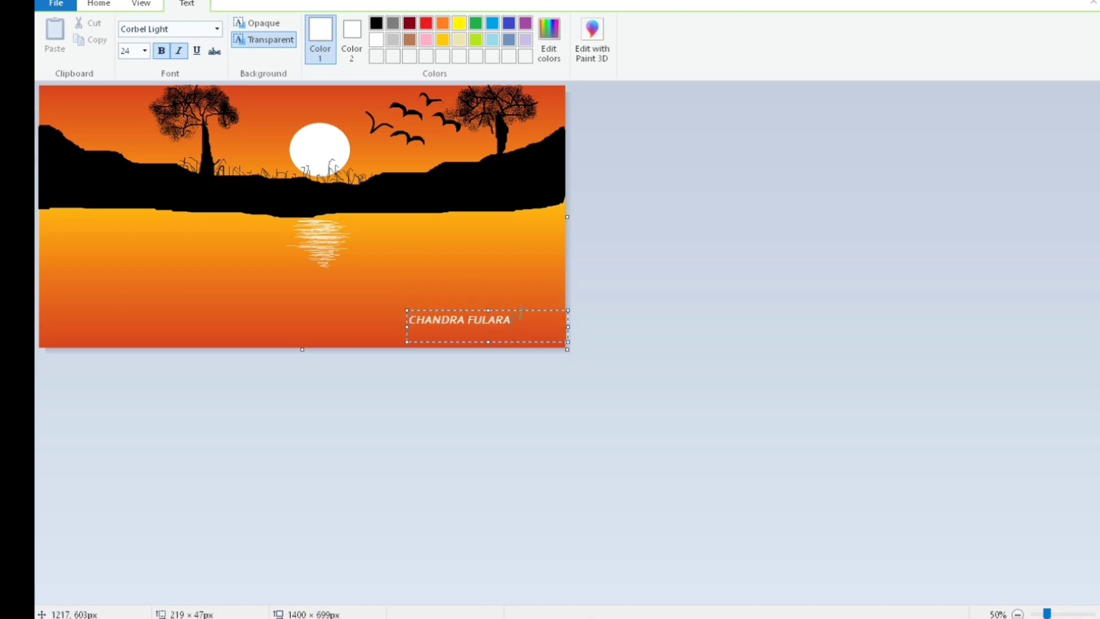
{"action": "mouse_move", "coordinate": [522, 310]}
{"action": "left_mouse_down"}
{"action": "mouse_move", "coordinate": [463, 308]}
{"action": "mouse_move", "coordinate": [543, 316]}
{"action": "left_mouse_up"}
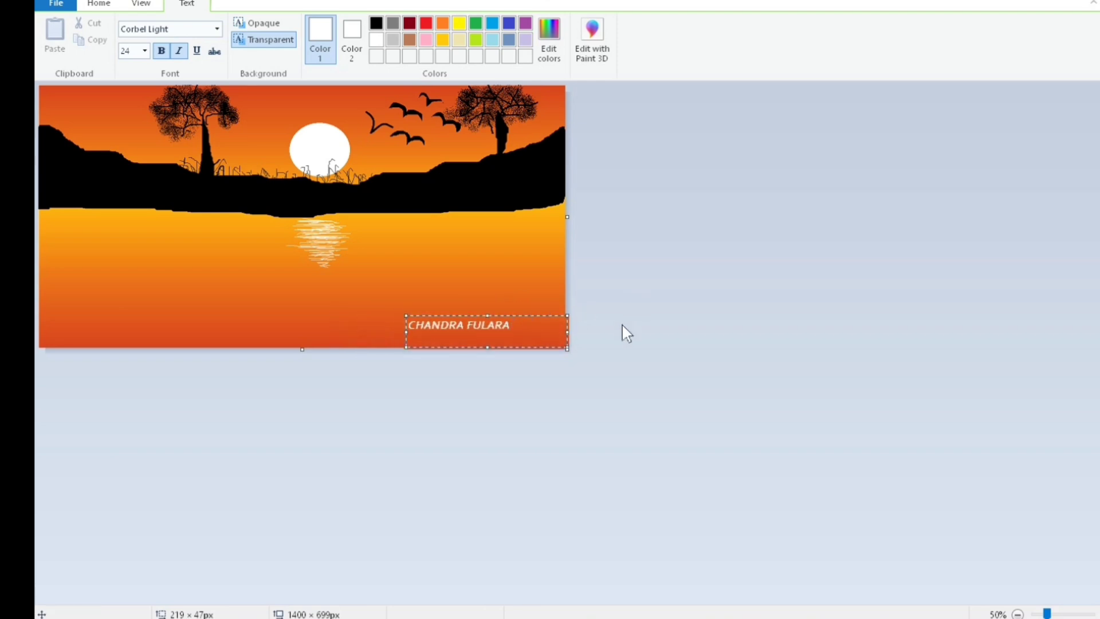
{"action": "left_click", "coordinate": [541, 280]}
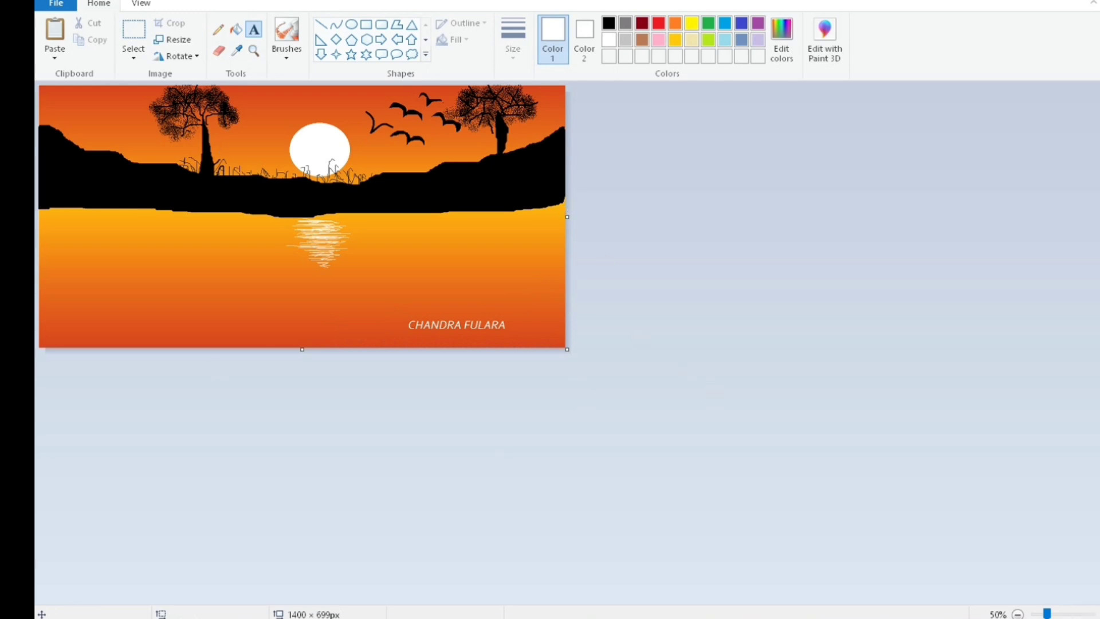
Step: Set Color 1 to black and thicken the foliage of both trees with the Airbrush
{"action": "key", "text": "ctrl+Page_Up"}
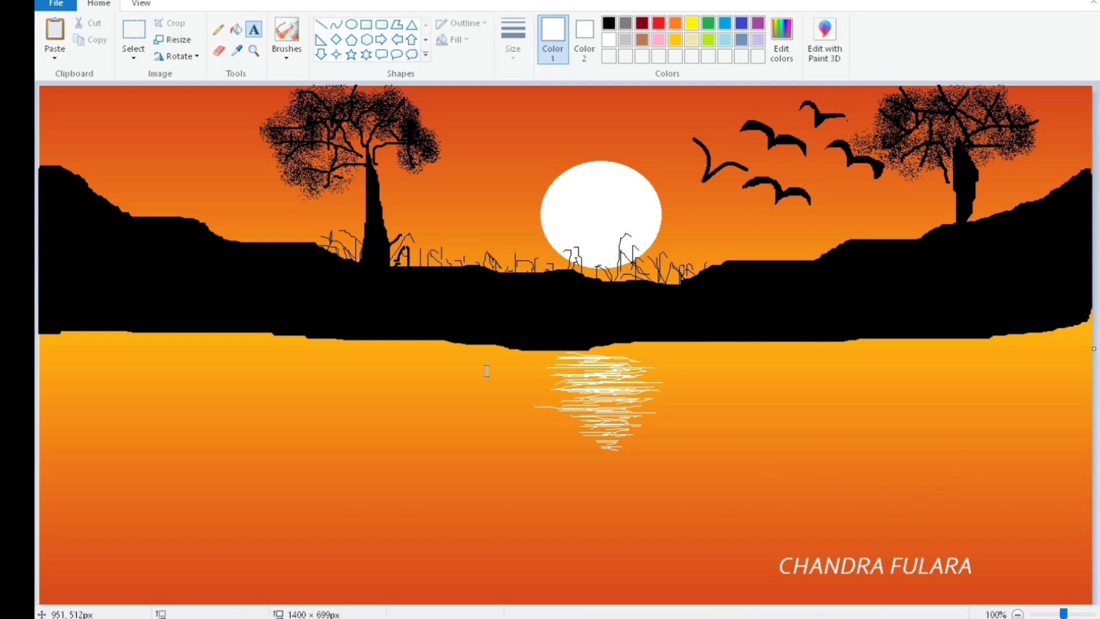
{"action": "left_click", "coordinate": [286, 38]}
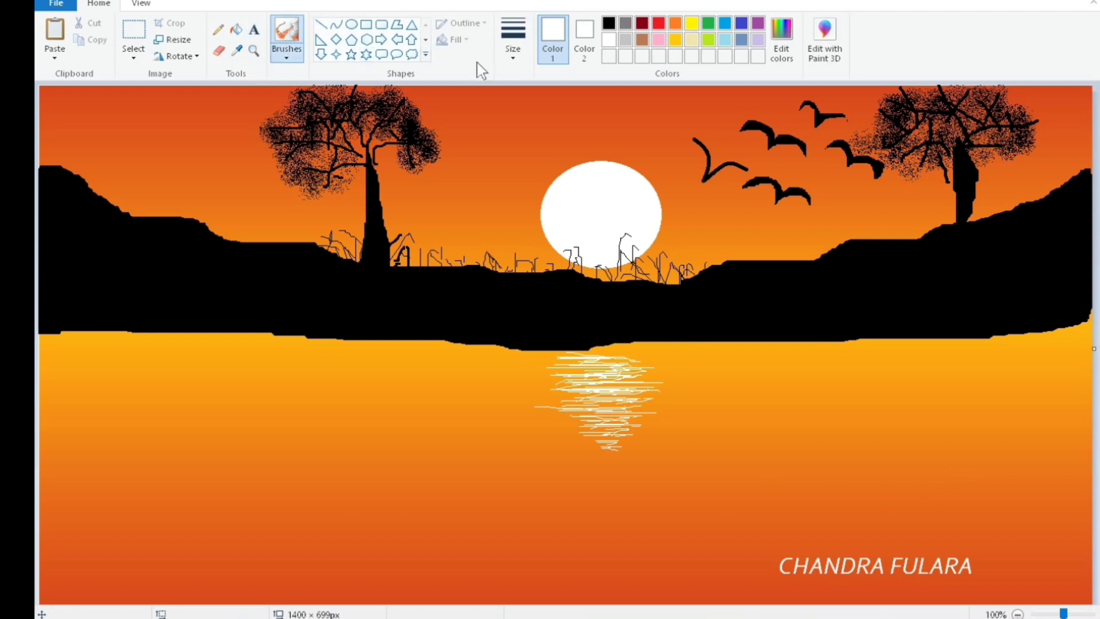
{"action": "left_click", "coordinate": [610, 26]}
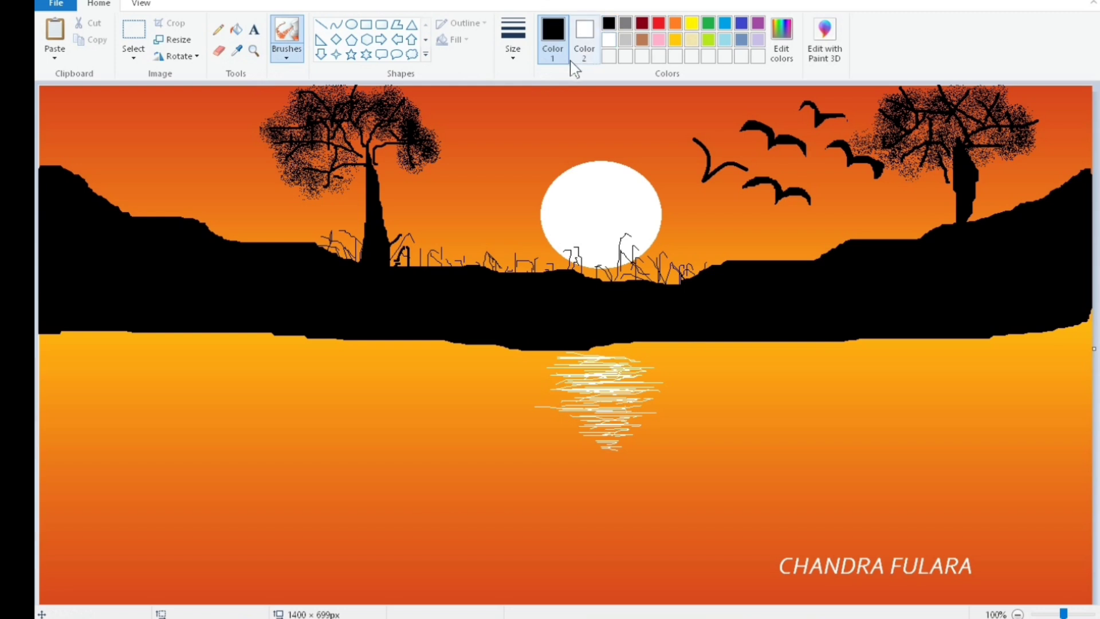
{"action": "left_click", "coordinate": [523, 54]}
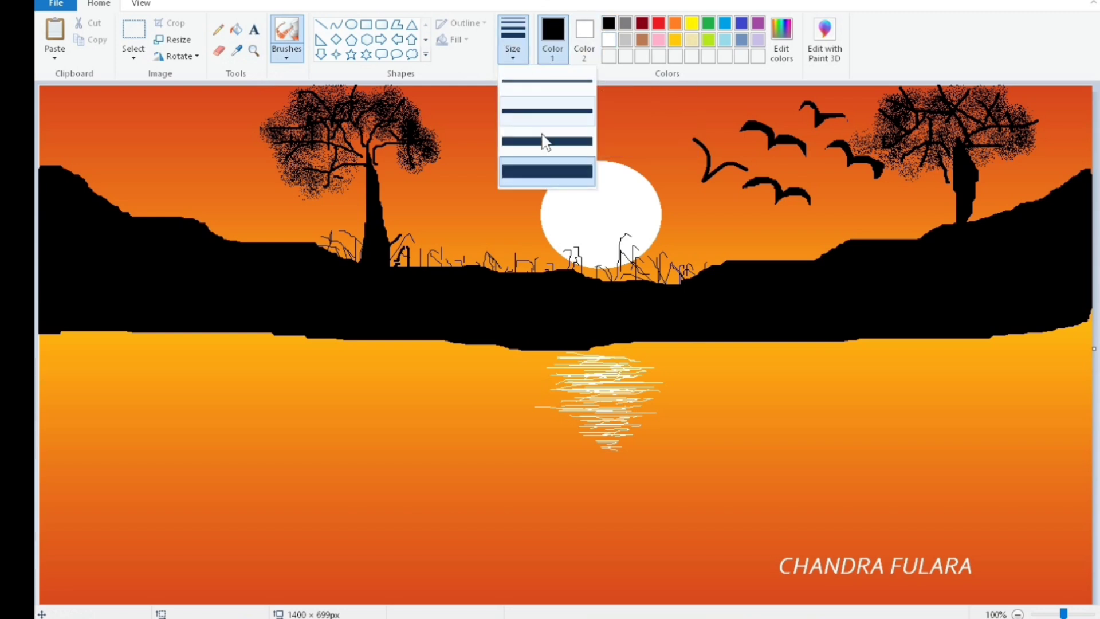
{"action": "left_click", "coordinate": [345, 118]}
{"action": "mouse_move", "coordinate": [310, 110]}
{"action": "left_mouse_down"}
{"action": "mouse_move", "coordinate": [315, 146]}
{"action": "mouse_move", "coordinate": [338, 139]}
{"action": "mouse_move", "coordinate": [336, 122]}
{"action": "mouse_move", "coordinate": [293, 144]}
{"action": "mouse_move", "coordinate": [336, 176]}
{"action": "mouse_move", "coordinate": [329, 132]}
{"action": "mouse_move", "coordinate": [408, 138]}
{"action": "mouse_move", "coordinate": [396, 98]}
{"action": "mouse_move", "coordinate": [324, 95]}
{"action": "mouse_move", "coordinate": [346, 112]}
{"action": "left_mouse_up"}
{"action": "mouse_move", "coordinate": [911, 113]}
{"action": "left_mouse_down"}
{"action": "mouse_move", "coordinate": [910, 90]}
{"action": "mouse_move", "coordinate": [883, 112]}
{"action": "mouse_move", "coordinate": [958, 89]}
{"action": "mouse_move", "coordinate": [953, 101]}
{"action": "mouse_move", "coordinate": [1011, 95]}
{"action": "mouse_move", "coordinate": [1020, 116]}
{"action": "mouse_move", "coordinate": [1043, 117]}
{"action": "mouse_move", "coordinate": [1024, 106]}
{"action": "mouse_move", "coordinate": [925, 115]}
{"action": "mouse_move", "coordinate": [909, 144]}
{"action": "mouse_move", "coordinate": [919, 163]}
{"action": "mouse_move", "coordinate": [956, 175]}
{"action": "mouse_move", "coordinate": [942, 133]}
{"action": "mouse_move", "coordinate": [955, 125]}
{"action": "mouse_move", "coordinate": [936, 88]}
{"action": "mouse_move", "coordinate": [934, 111]}
{"action": "mouse_move", "coordinate": [1003, 100]}
{"action": "left_mouse_up"}
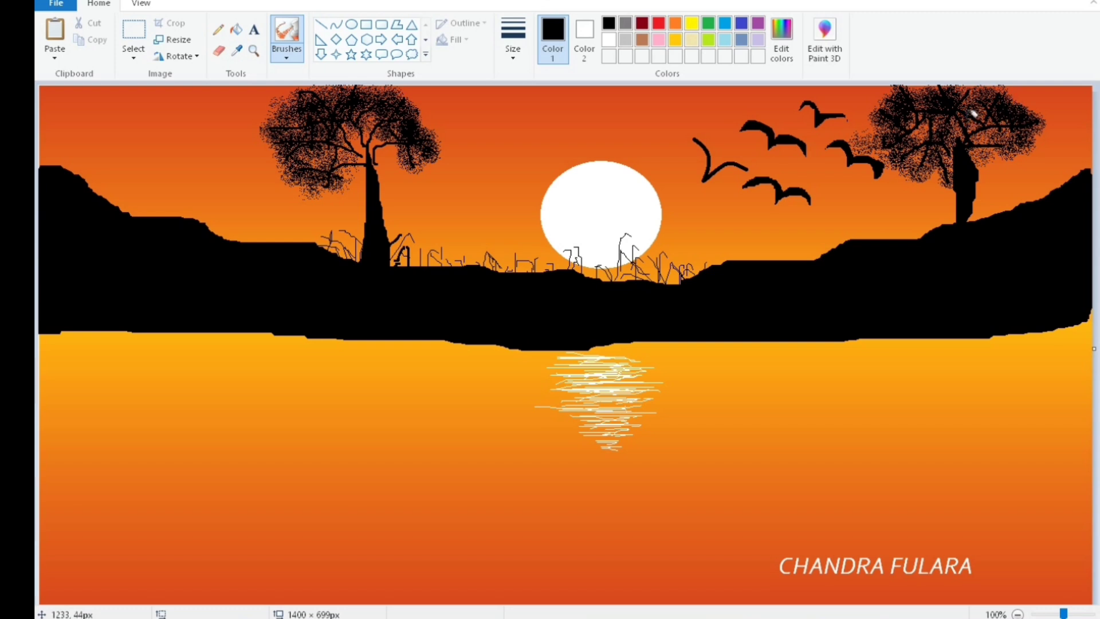